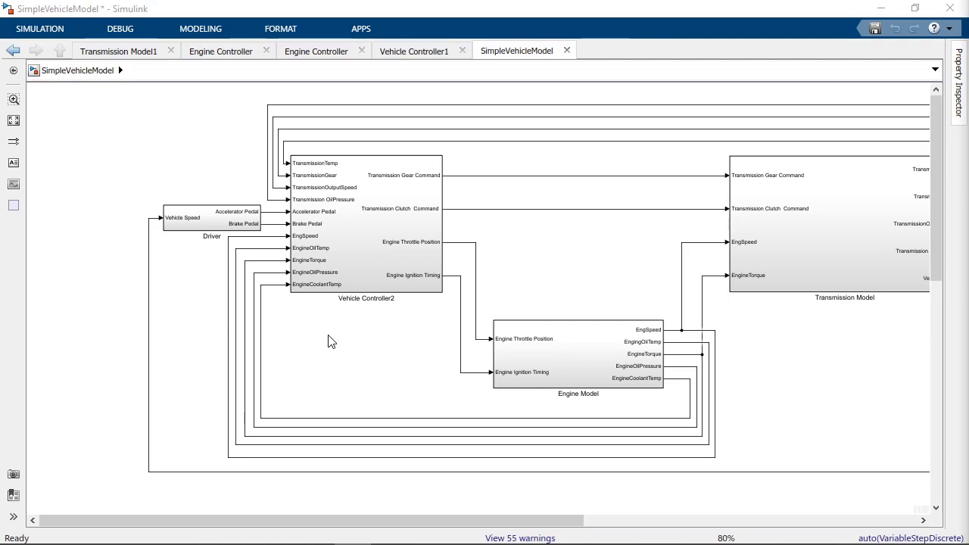
# - Drill into the Engine Model subsystem to view its five engine signal outports
pyautogui.click(630, 356)
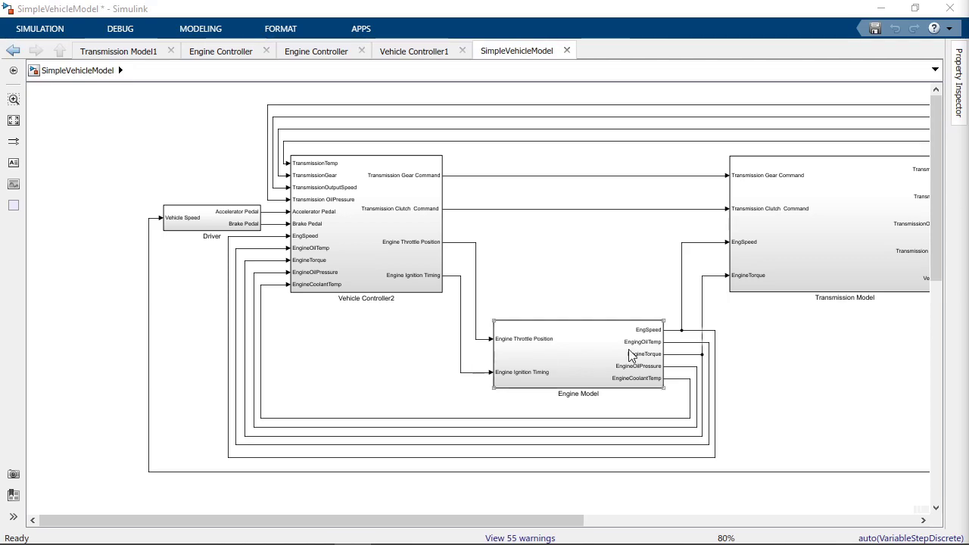
pyautogui.click(634, 309)
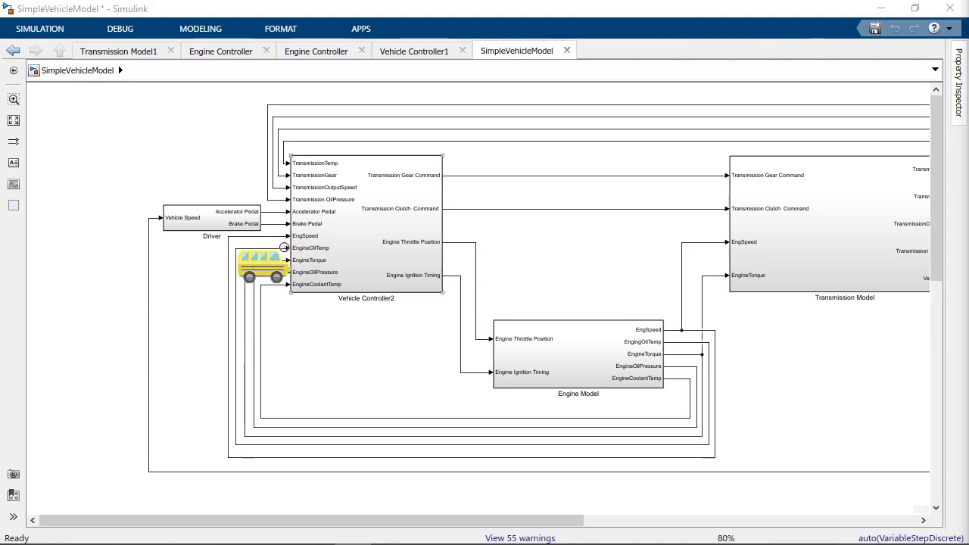
pyautogui.click(240, 344)
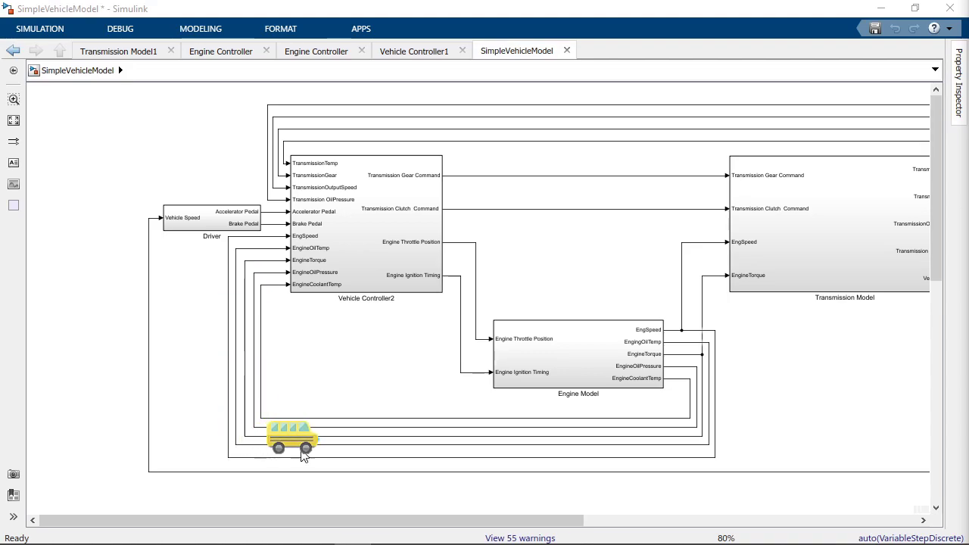
pyautogui.click(650, 352)
pyautogui.doubleClick(649, 352)
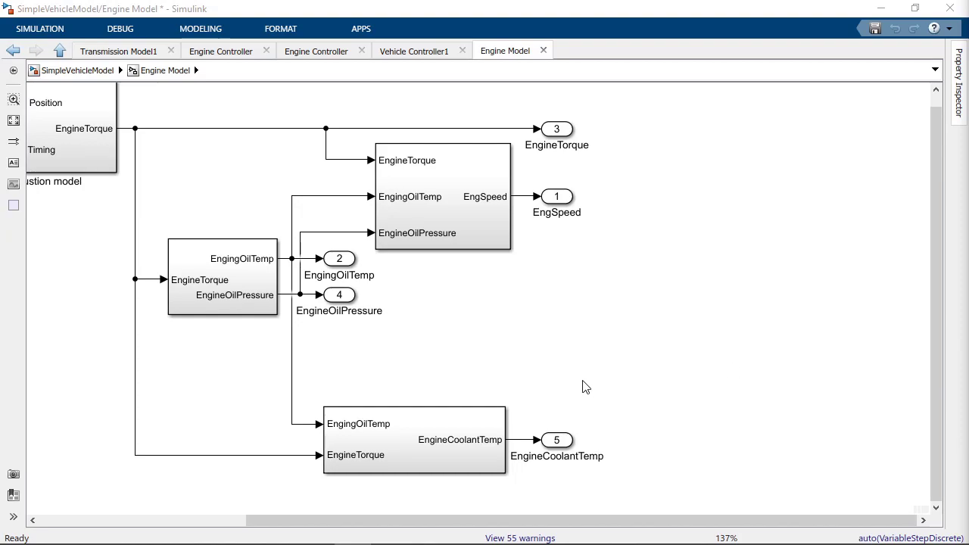
# - Add a Bus Creator inside Engine Model and set it to 4 inputs
pyautogui.doubleClick(595, 291)
pyautogui.write('Bus')
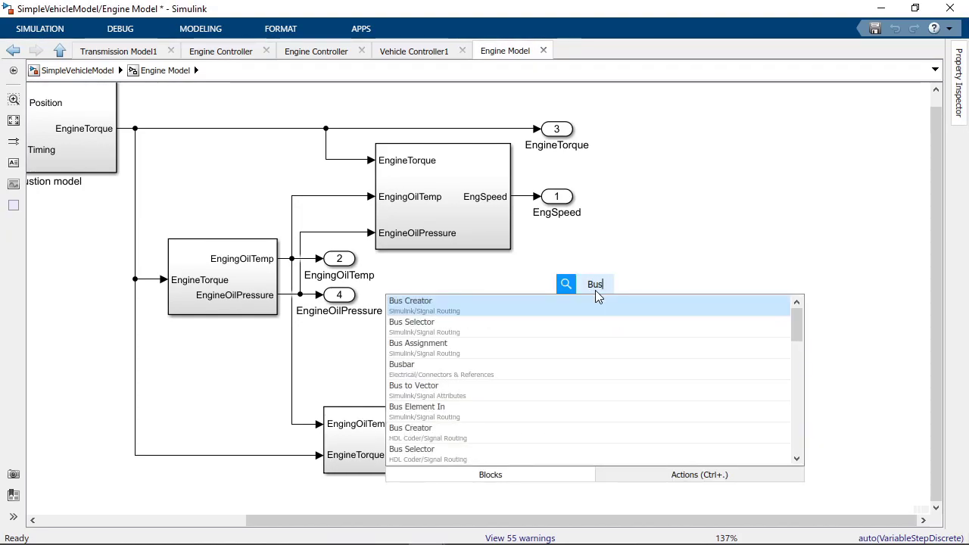
pyautogui.write(' c')
pyautogui.press('Return')
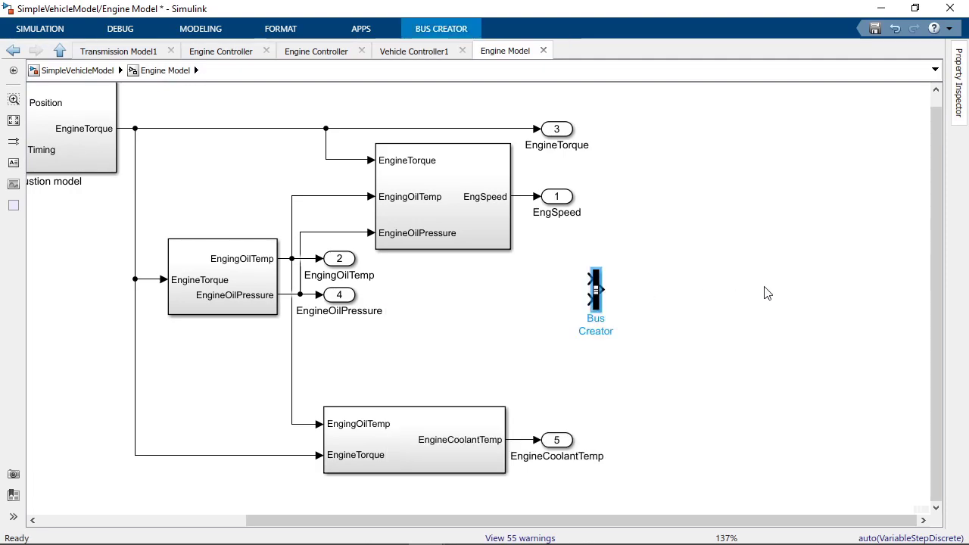
pyautogui.click(784, 297)
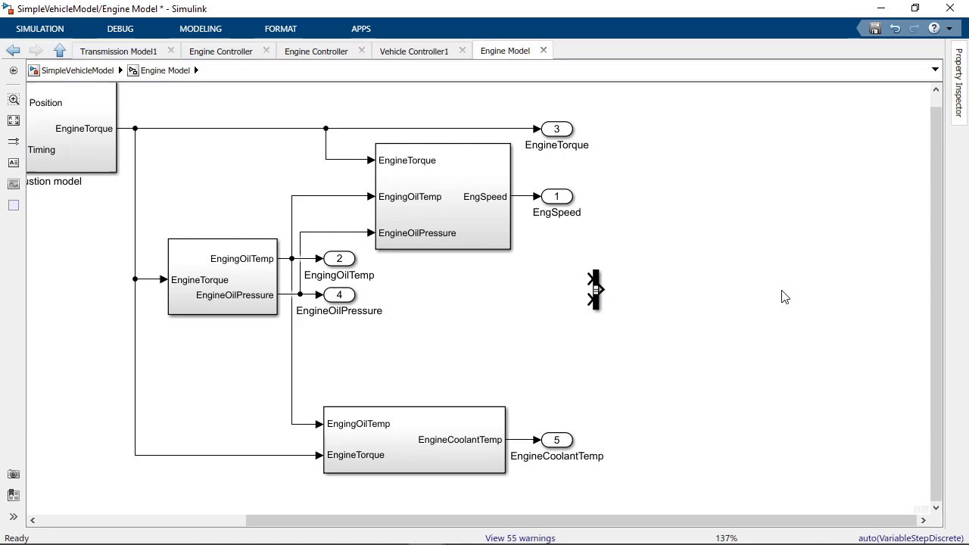
pyautogui.click(598, 294)
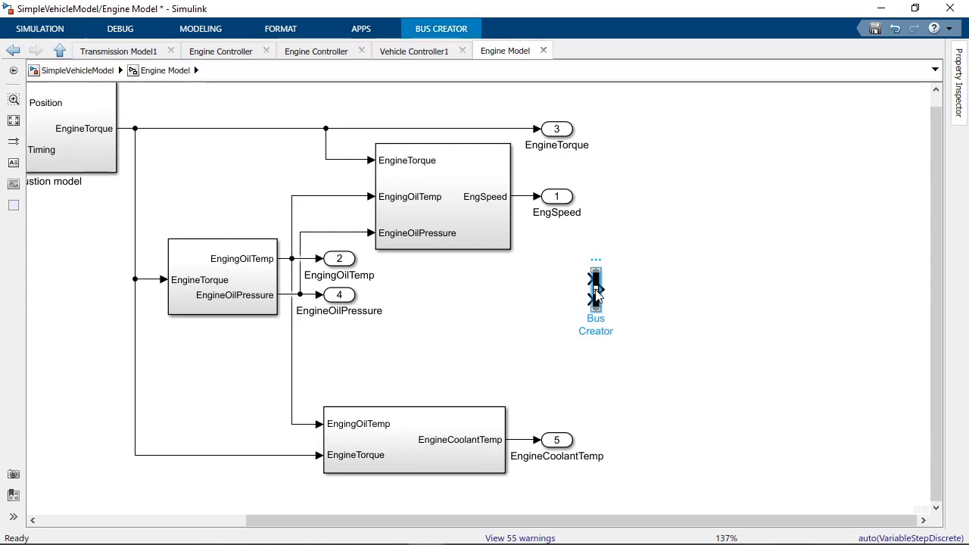
pyautogui.doubleClick(597, 293)
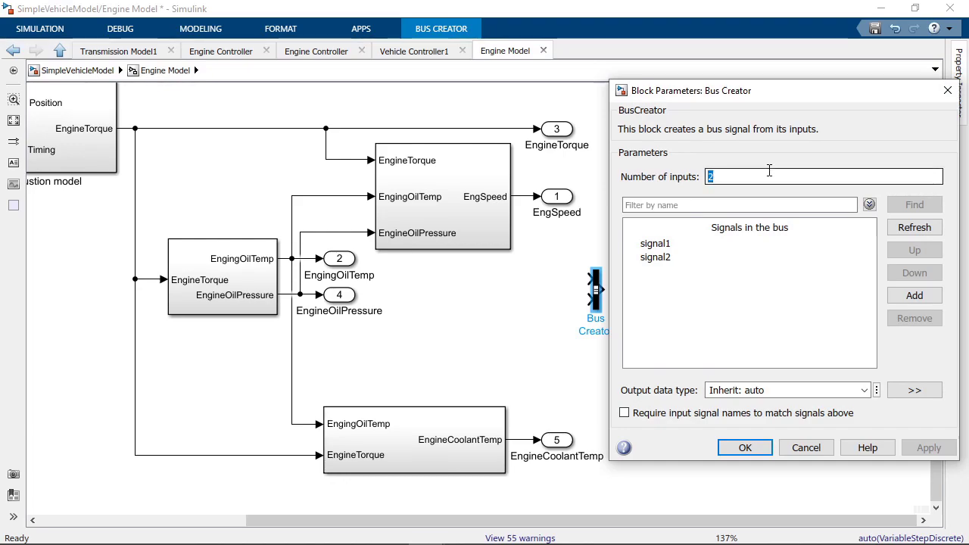
pyautogui.write('4')
pyautogui.press('Return')
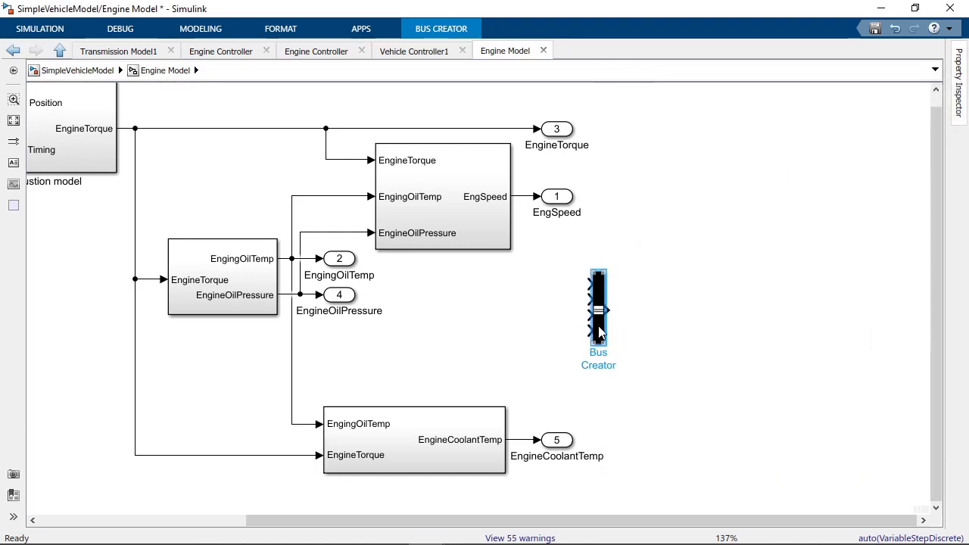
# - Wire the engine signals into the Bus Creator, adding EngineCoolantTemp as a fifth input
pyautogui.moveTo(596, 295); pyautogui.dragTo(629, 295)
pyautogui.click(622, 319)
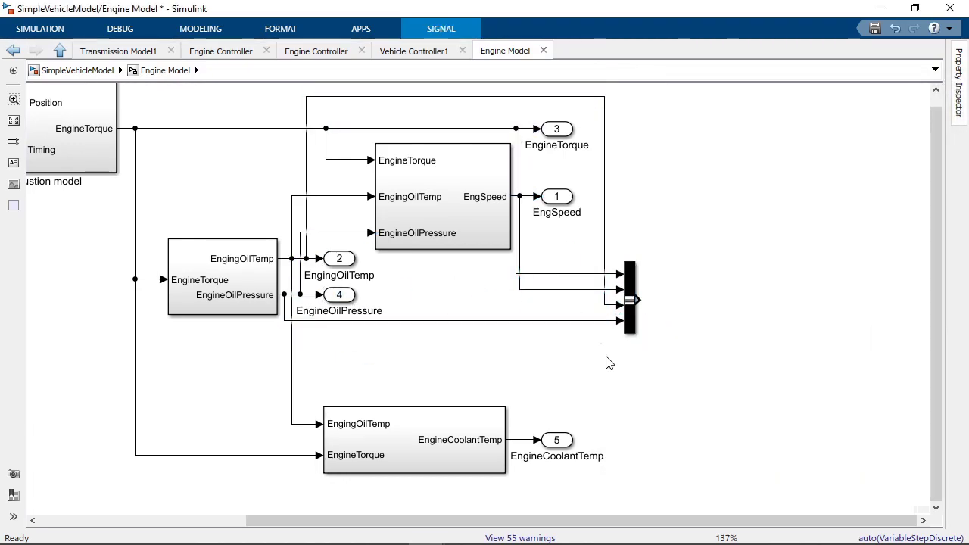
pyautogui.moveTo(527, 438); pyautogui.dragTo(622, 331)
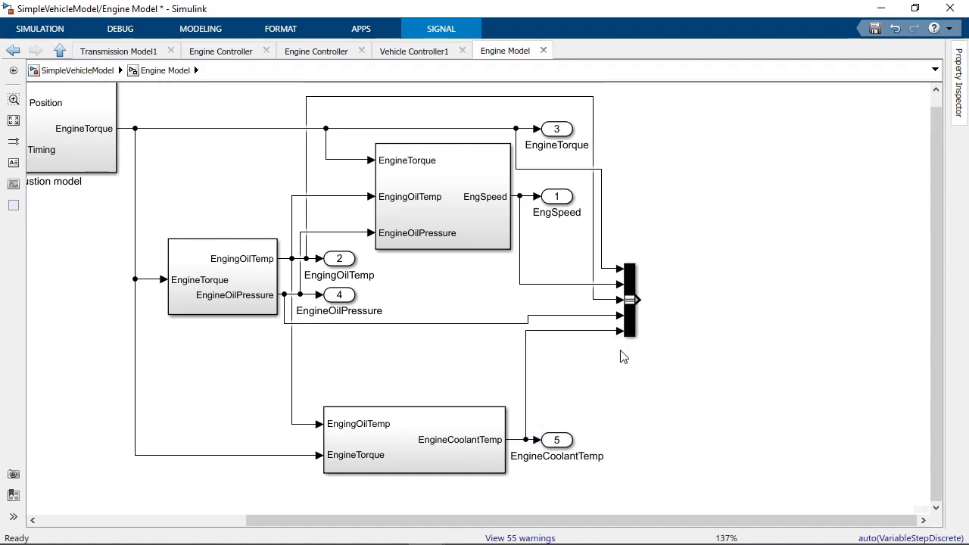
pyautogui.moveTo(631, 337)
pyautogui.mouseDown()
pyautogui.moveTo(696, 337)
pyautogui.moveTo(713, 348)
pyautogui.mouseUp()
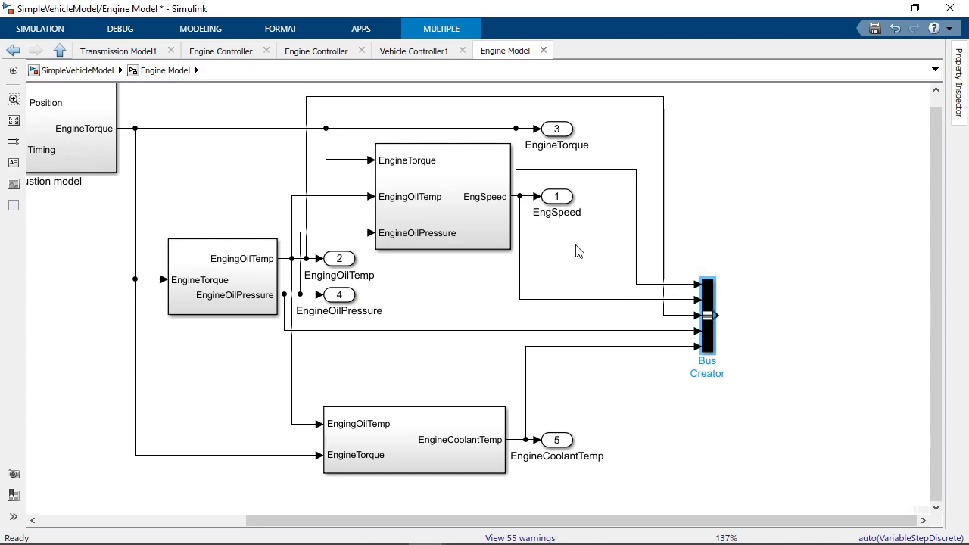
pyautogui.click(556, 105)
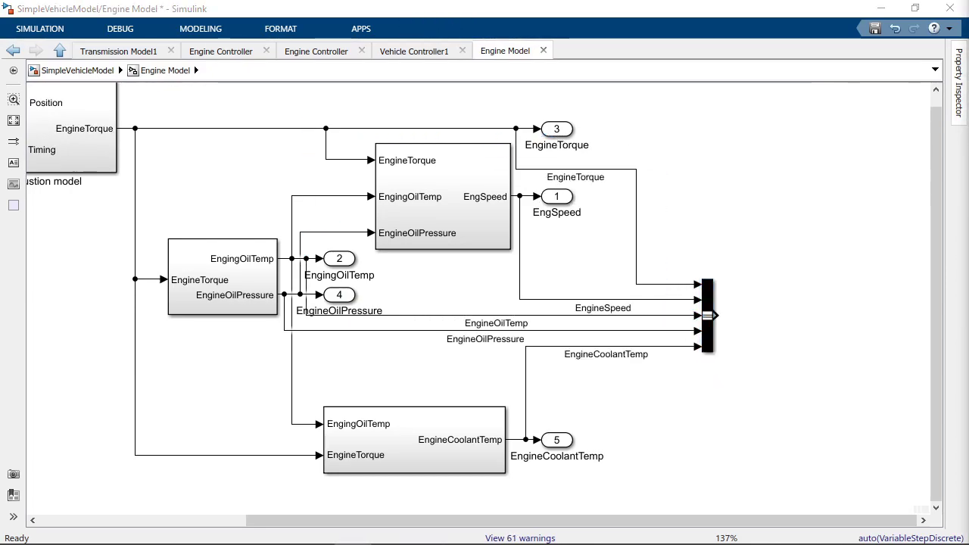
# - Confirm the engine Bus Creator lists all five named signals, then close its parameters
pyautogui.click(708, 343)
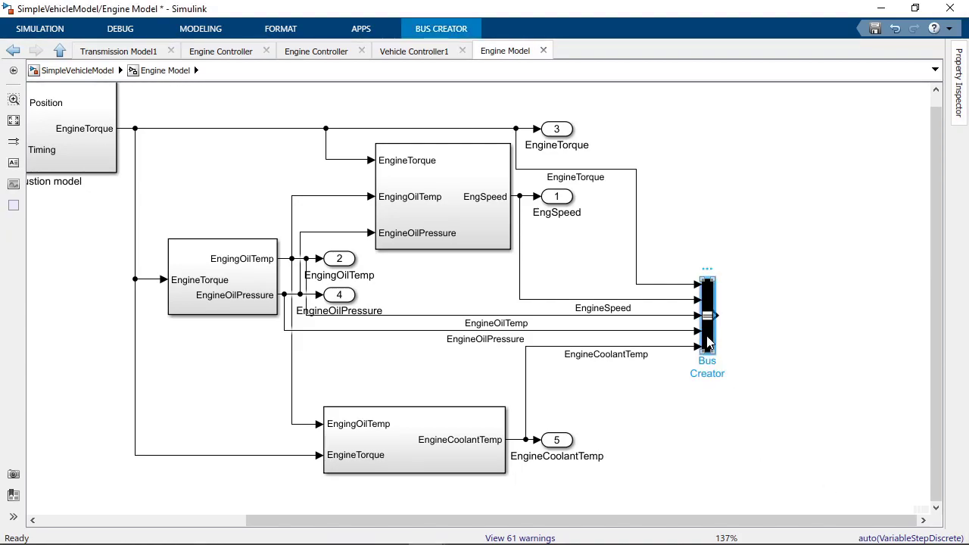
pyautogui.doubleClick(708, 343)
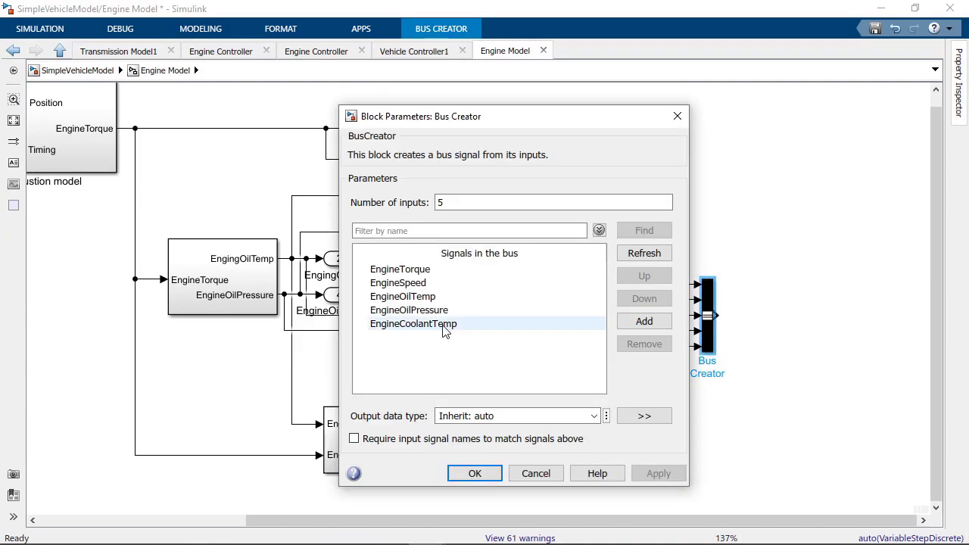
pyautogui.moveTo(422, 341); pyautogui.dragTo(394, 278)
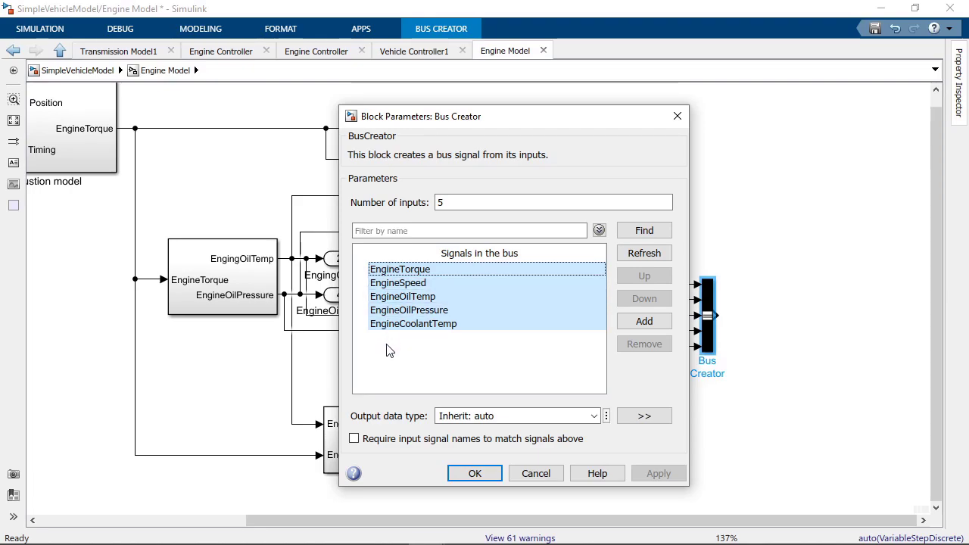
pyautogui.click(501, 471)
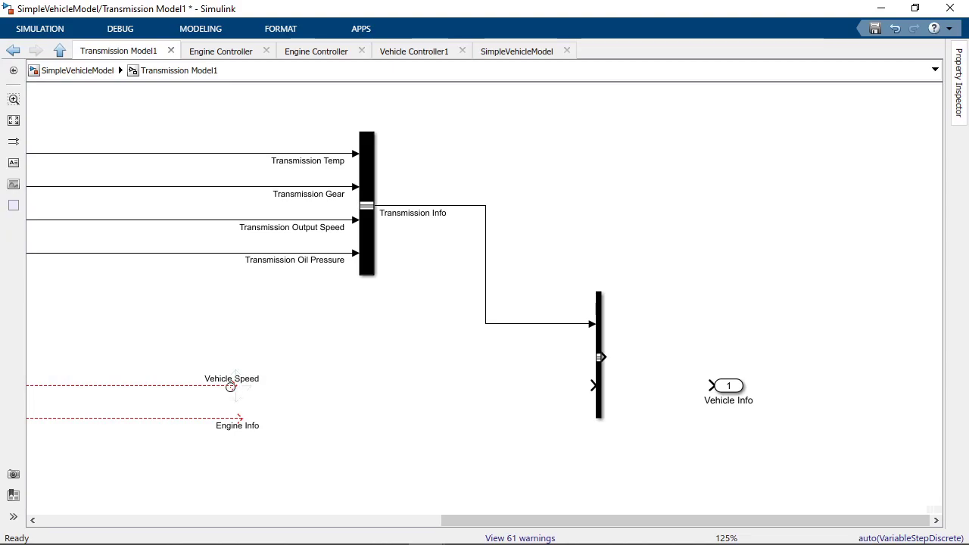
# - Nest Vehicle Speed and Engine Info into the outer bus and wire it to Vehicle Info
pyautogui.moveTo(231, 387)
pyautogui.mouseDown()
pyautogui.moveTo(515, 366)
pyautogui.moveTo(592, 386)
pyautogui.mouseUp()
pyautogui.click(238, 459)
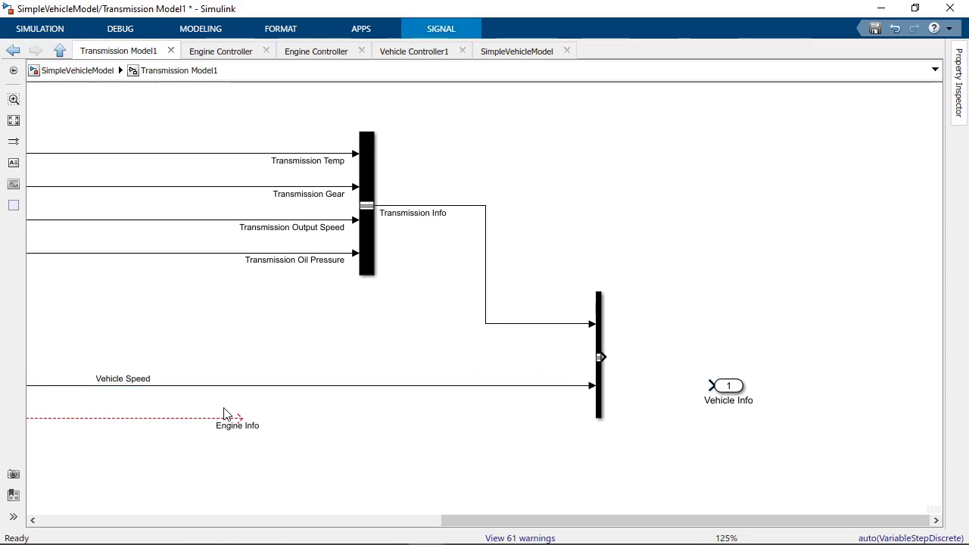
pyautogui.moveTo(239, 419)
pyautogui.mouseDown()
pyautogui.moveTo(296, 426)
pyautogui.moveTo(567, 414)
pyautogui.moveTo(592, 400)
pyautogui.mouseUp()
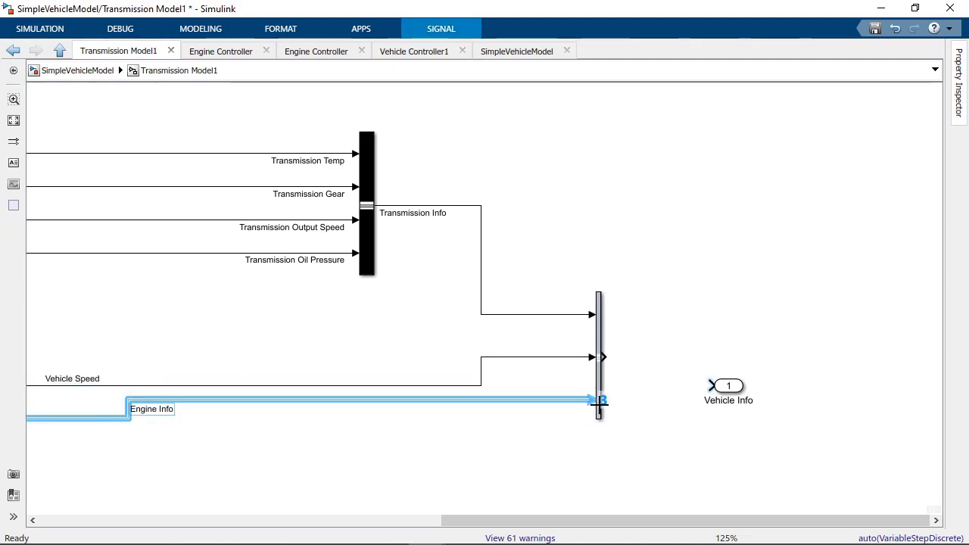
pyautogui.click(610, 457)
pyautogui.moveTo(602, 357); pyautogui.dragTo(714, 386)
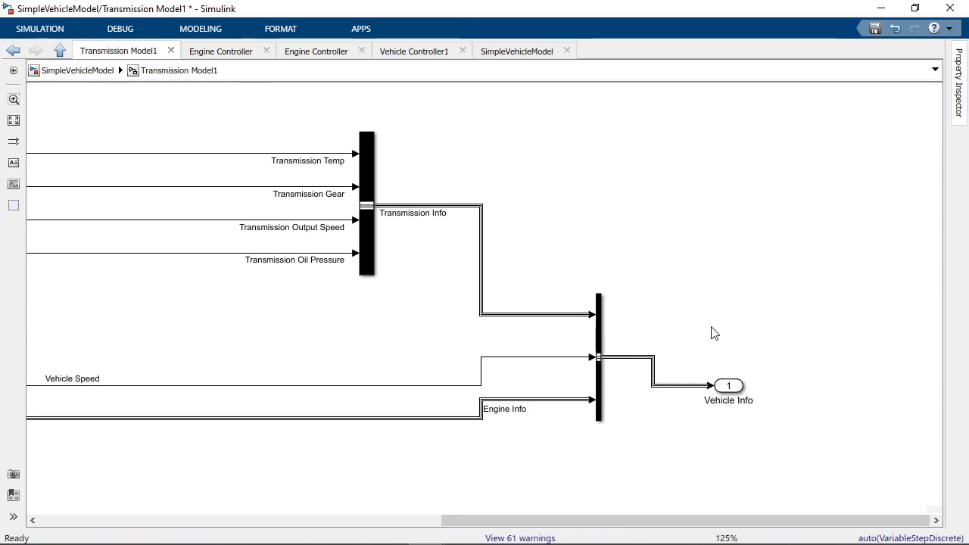
# - Feed Vehicle Info back to Driver2 and Vehicle Controller3 at the top level
pyautogui.moveTo(874, 290)
pyautogui.mouseDown()
pyautogui.moveTo(895, 175)
pyautogui.moveTo(636, 147)
pyautogui.moveTo(150, 158)
pyautogui.moveTo(163, 226)
pyautogui.moveTo(201, 245)
pyautogui.mouseUp()
pyautogui.moveTo(190, 212)
pyautogui.mouseDown()
pyautogui.moveTo(65, 255)
pyautogui.moveTo(74, 312)
pyautogui.mouseUp()
pyautogui.click(100, 277)
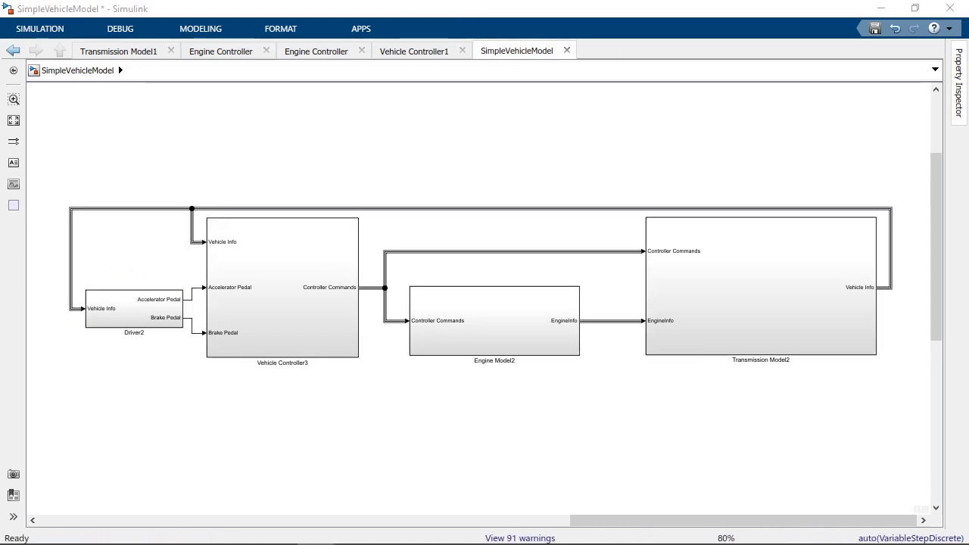
# - Zoom in and pan the top-level diagram over to Vehicle Controller3
pyautogui.click(805, 345)
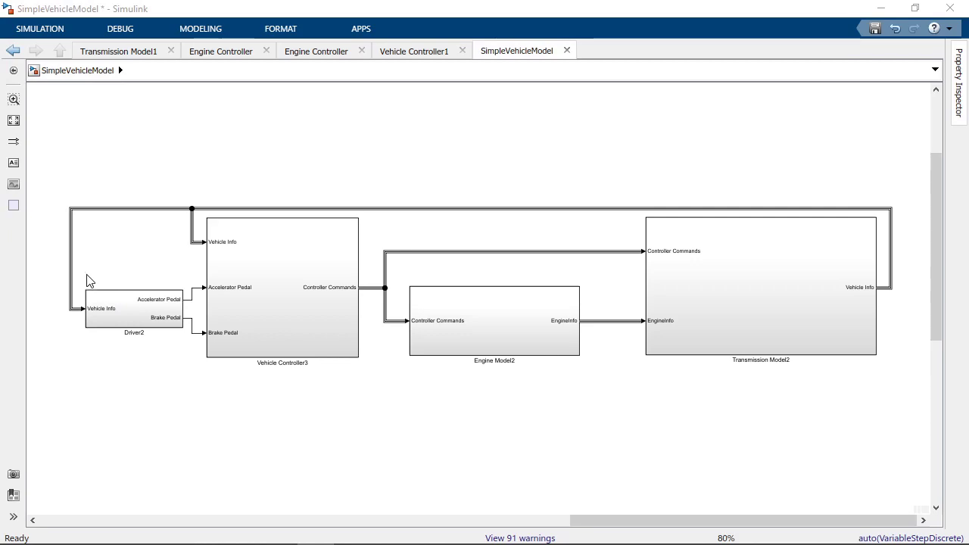
pyautogui.scroll(3, 175, 274)
pyautogui.scroll(2, 174, 274)
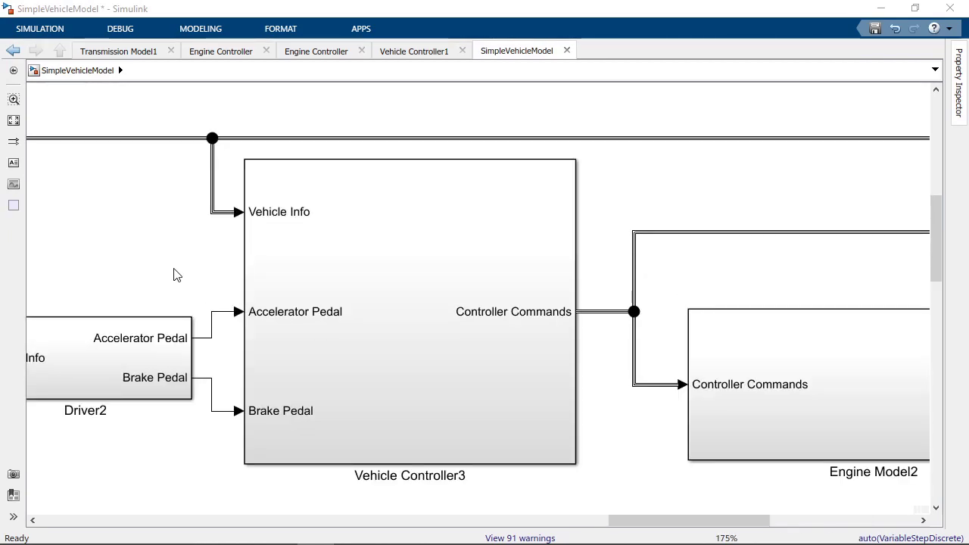
pyautogui.scroll(1, 173, 268)
pyautogui.moveTo(171, 264)
pyautogui.mouseDown()
pyautogui.moveTo(313, 275)
pyautogui.moveTo(330, 268)
pyautogui.mouseUp()
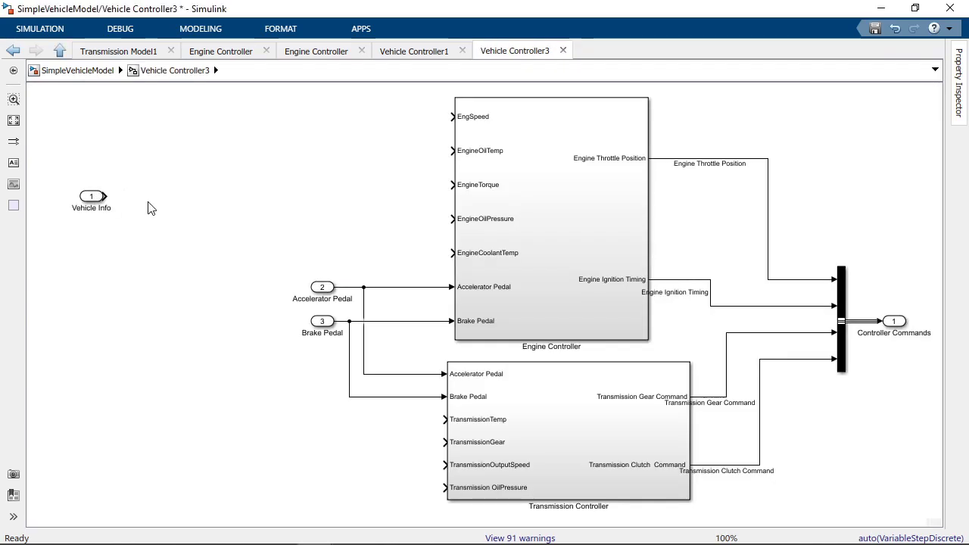
# - Insert a Bus Selector fed by the Vehicle Info inport
pyautogui.doubleClick(150, 209)
pyautogui.write('bus s')
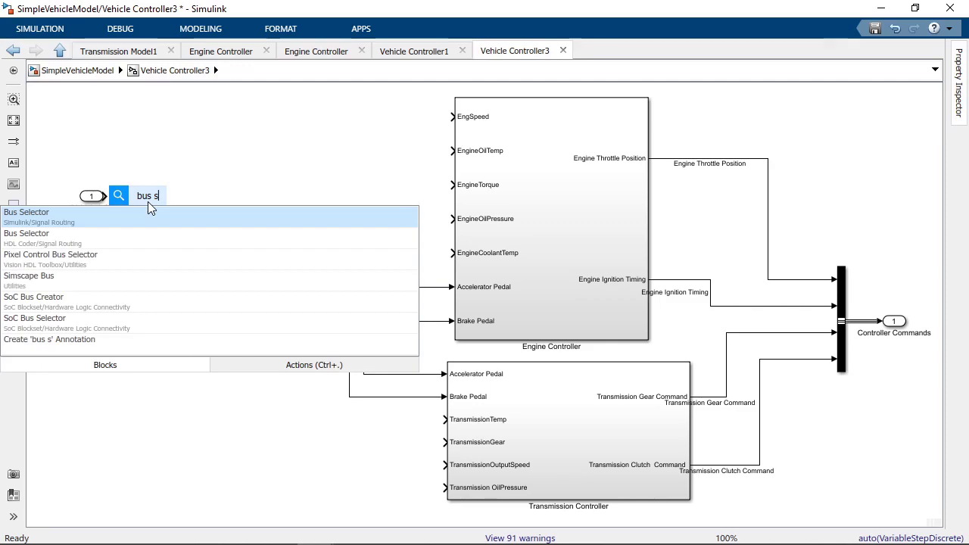
pyautogui.write('e')
pyautogui.press('Return')
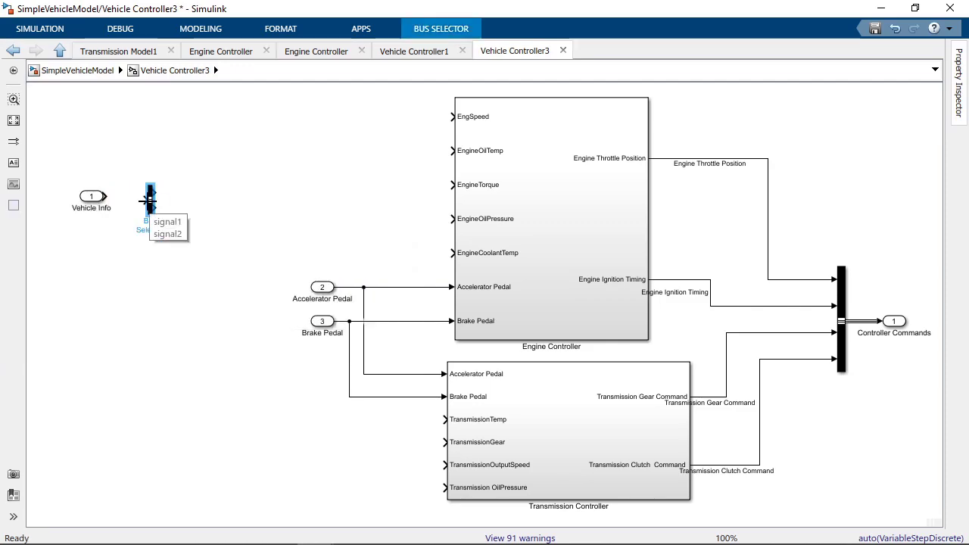
pyautogui.moveTo(151, 209); pyautogui.dragTo(123, 204)
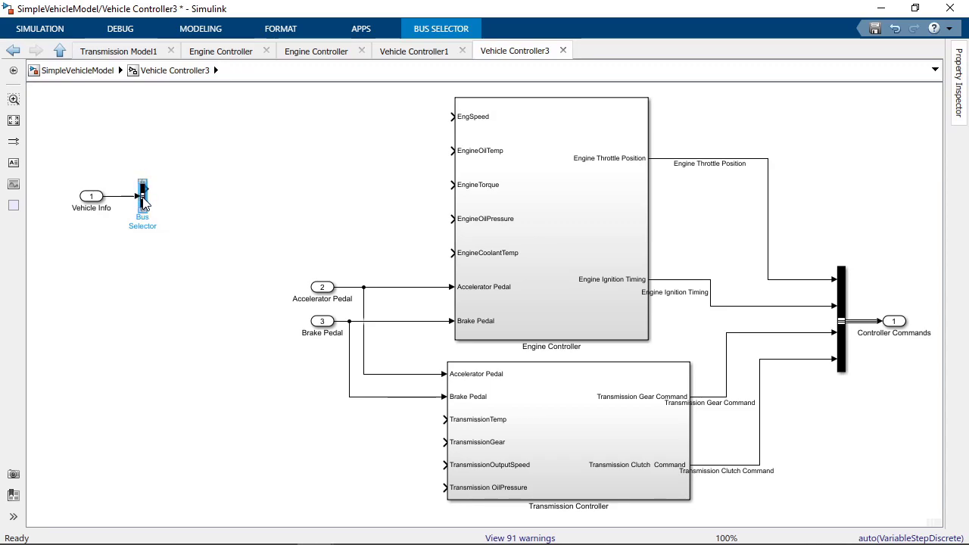
# - Make the Bus Selector output the five Engine Info signals, wired into Engine Controller
pyautogui.doubleClick(143, 198)
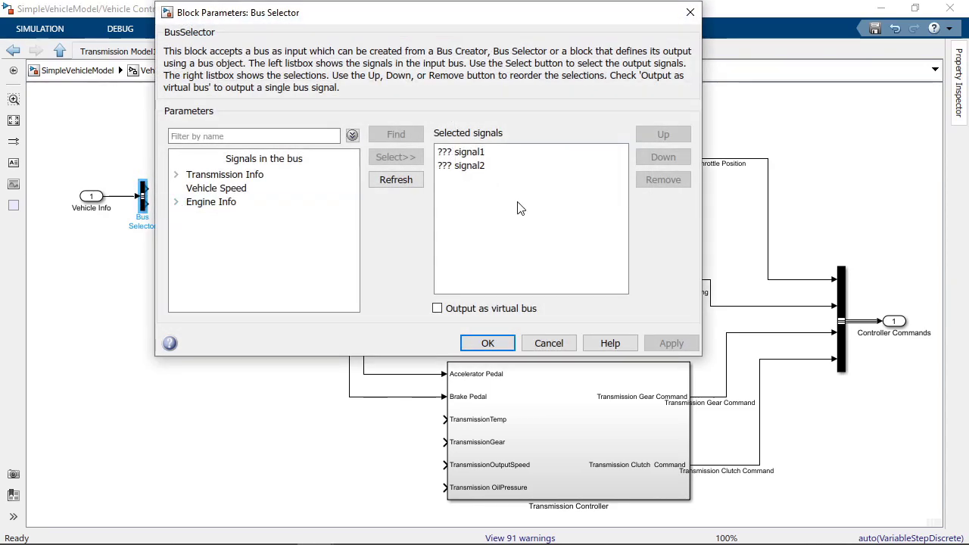
pyautogui.moveTo(519, 208); pyautogui.dragTo(506, 156)
pyautogui.click(663, 180)
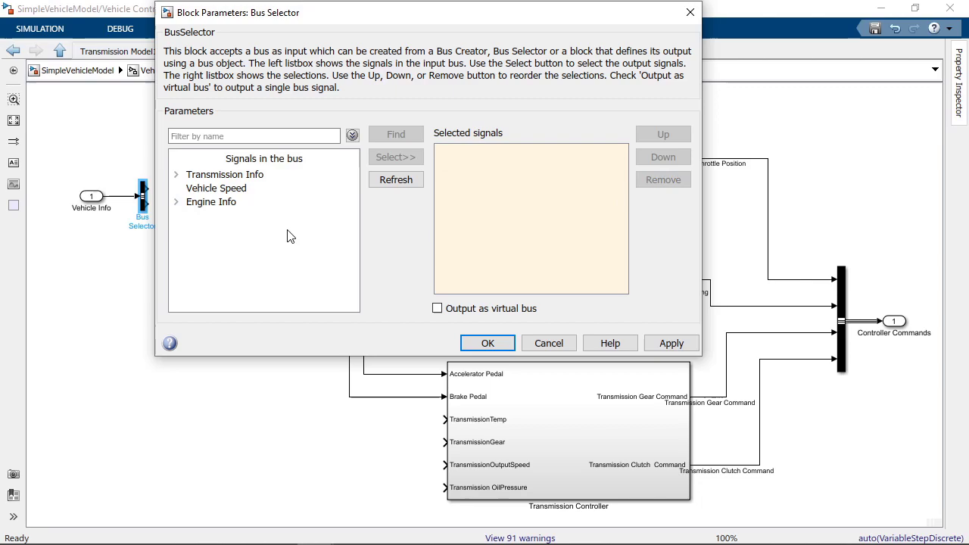
pyautogui.click(177, 202)
pyautogui.moveTo(248, 274); pyautogui.dragTo(231, 215)
pyautogui.click(396, 157)
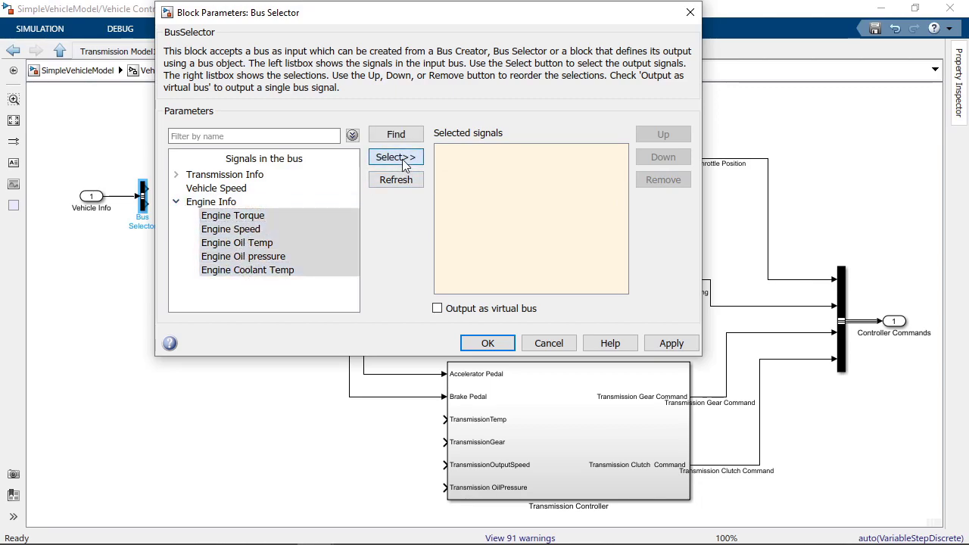
pyautogui.click(491, 341)
pyautogui.moveTo(143, 182); pyautogui.dragTo(150, 142)
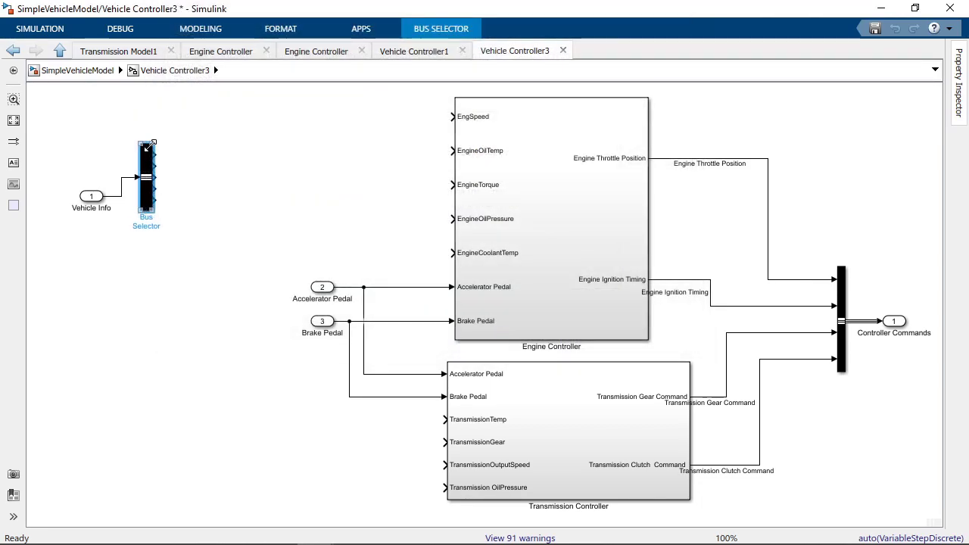
pyautogui.keyDown('ctrl'); pyautogui.click(588, 234); pyautogui.keyUp('ctrl')
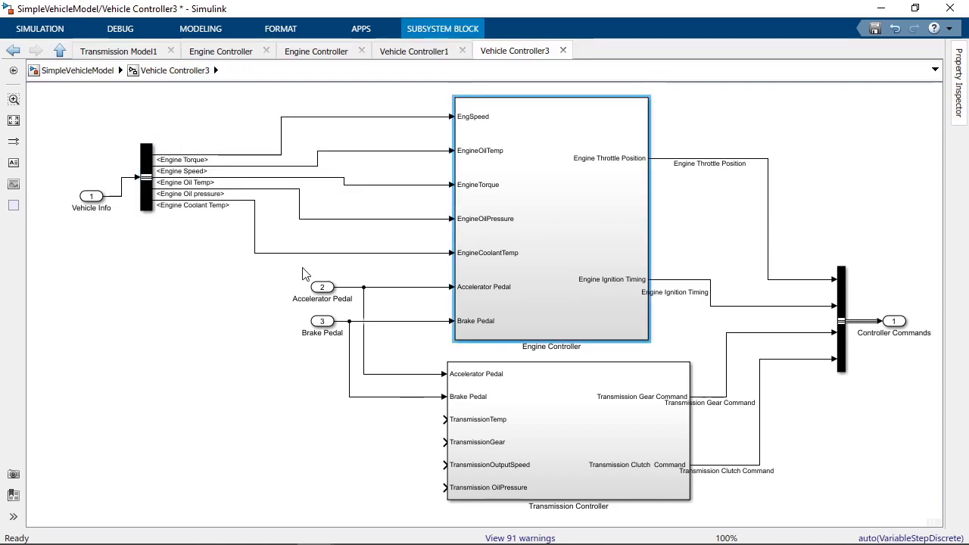
# - Add the whole Transmission Info bus as another Bus Selector output
pyautogui.doubleClick(145, 191)
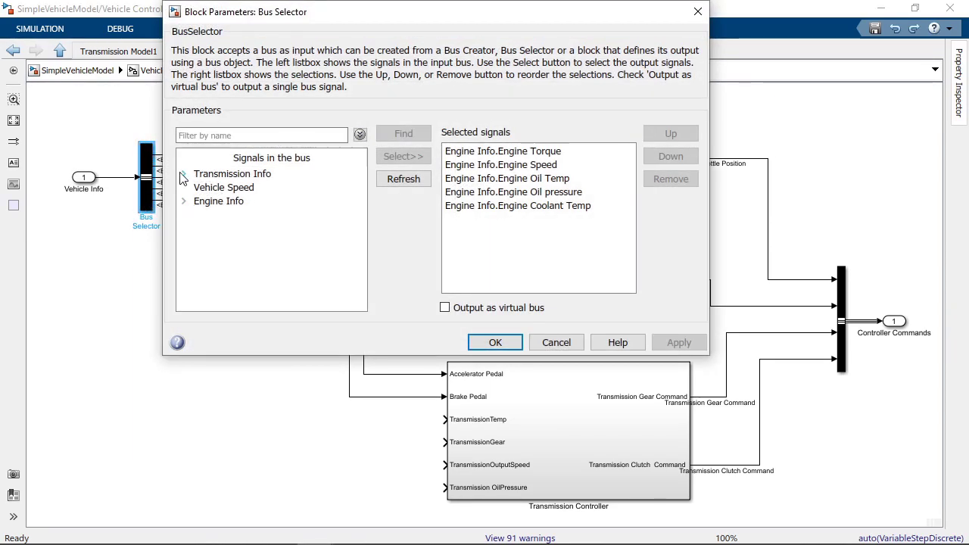
pyautogui.click(183, 173)
pyautogui.click(254, 189)
pyautogui.press('Down')
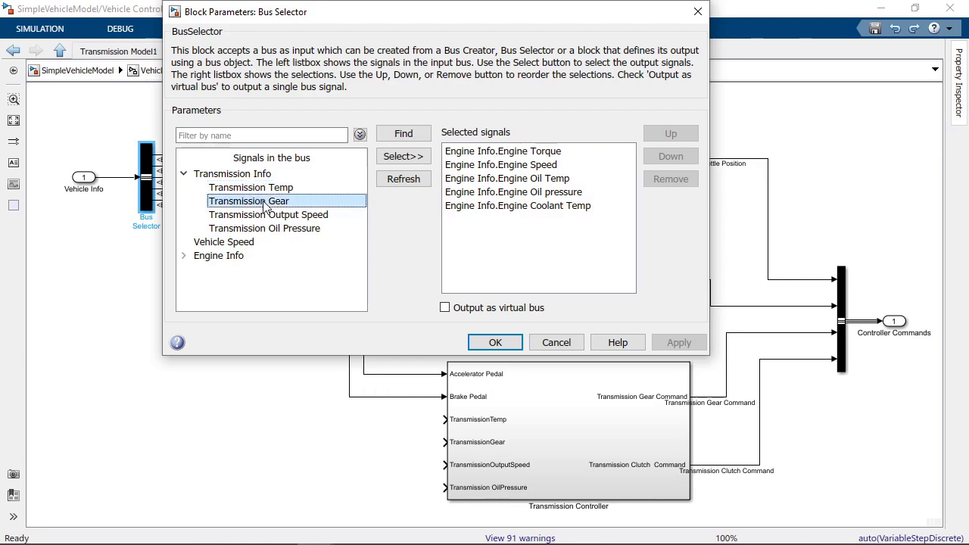
pyautogui.press('Down')
pyautogui.press('Down')
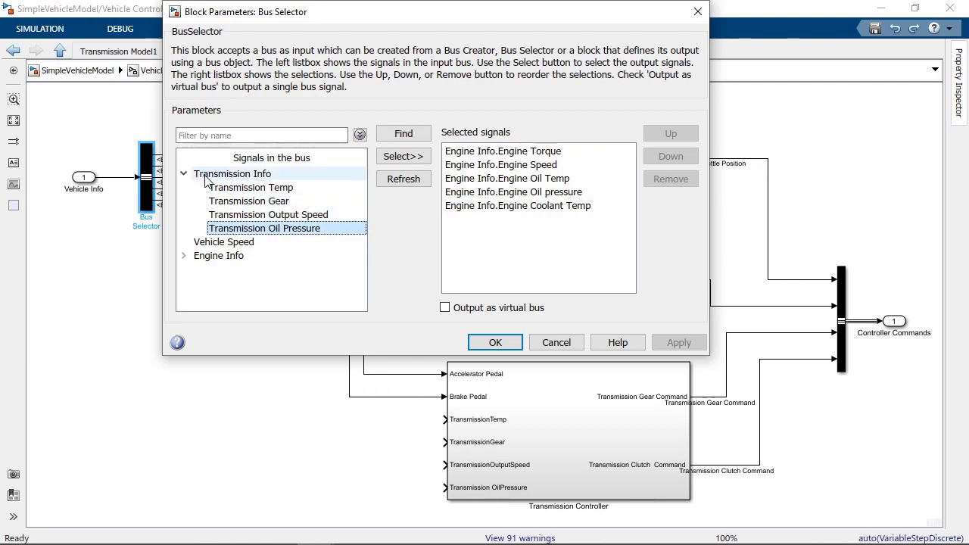
pyautogui.click(206, 176)
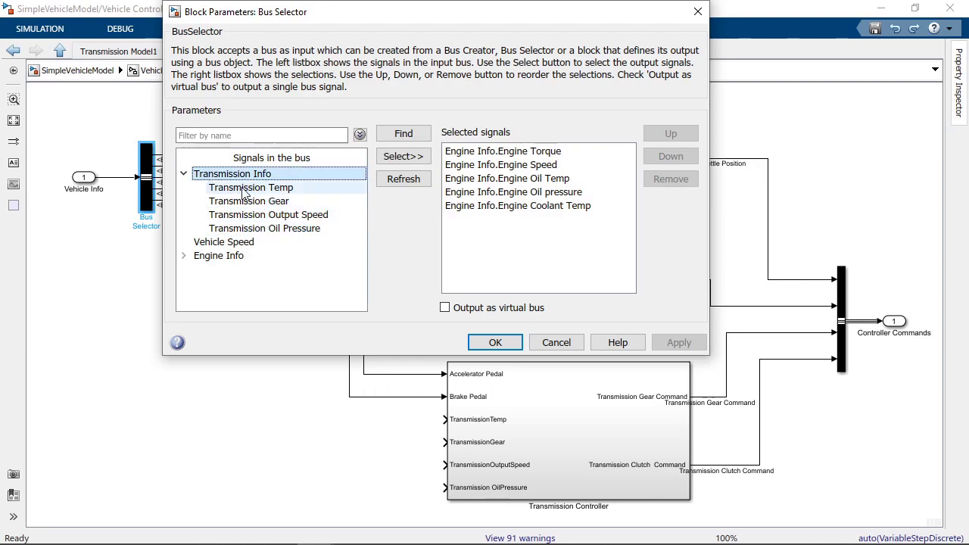
pyautogui.click(394, 156)
pyautogui.click(495, 343)
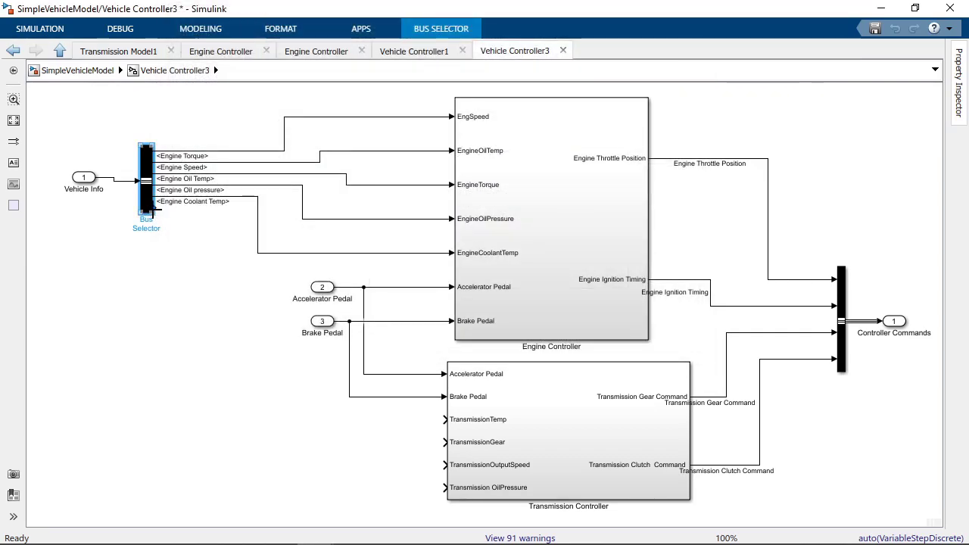
# - Split Transmission Info with Bus Selector1 into four signals feeding Transmission Controller
pyautogui.moveTo(154, 206)
pyautogui.mouseDown()
pyautogui.moveTo(238, 427)
pyautogui.moveTo(227, 456)
pyautogui.moveTo(274, 449)
pyautogui.mouseUp()
pyautogui.doubleClick(275, 449)
pyautogui.click(796, 215)
pyautogui.moveTo(389, 378); pyautogui.dragTo(389, 329)
pyautogui.click(525, 316)
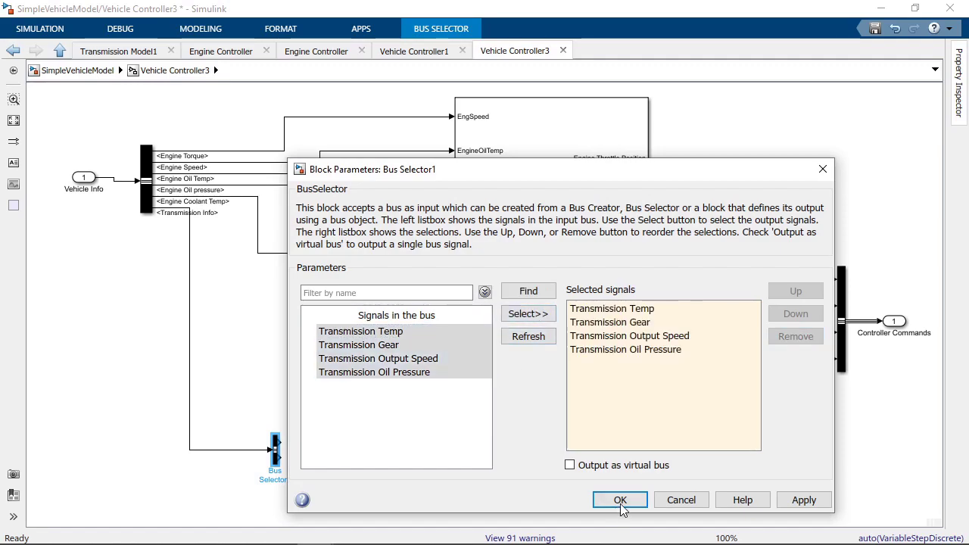
pyautogui.click(620, 498)
pyautogui.moveTo(540, 445); pyautogui.dragTo(277, 424)
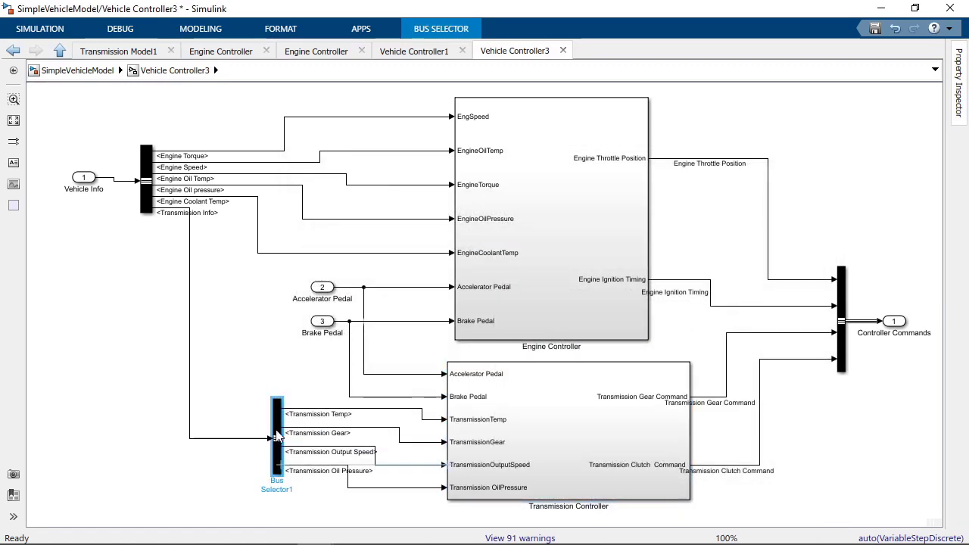
pyautogui.click(260, 368)
# - Branch Transmission Info into a new Bus Selector that outputs only Transmission Temp
pyautogui.scroll(2, 259, 368)
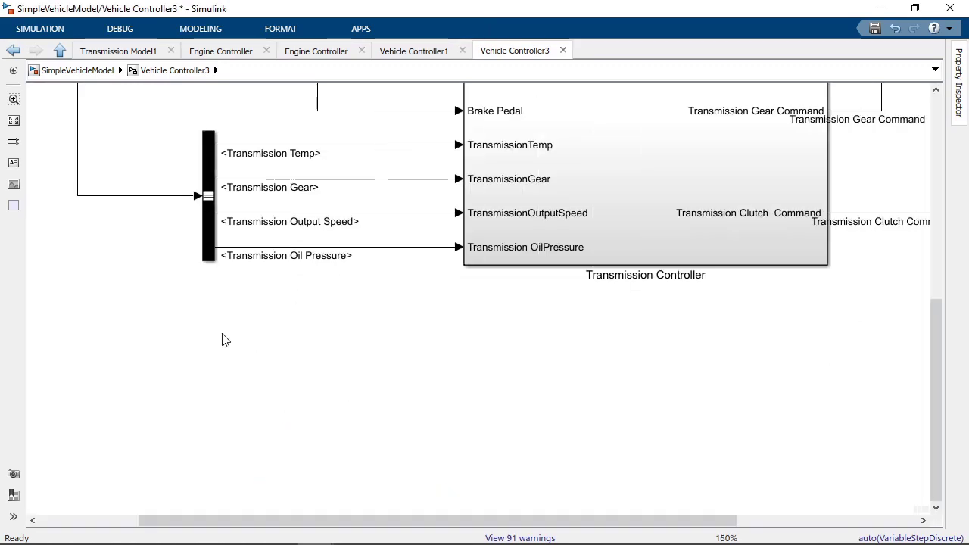
pyautogui.moveTo(126, 196); pyautogui.dragTo(206, 356)
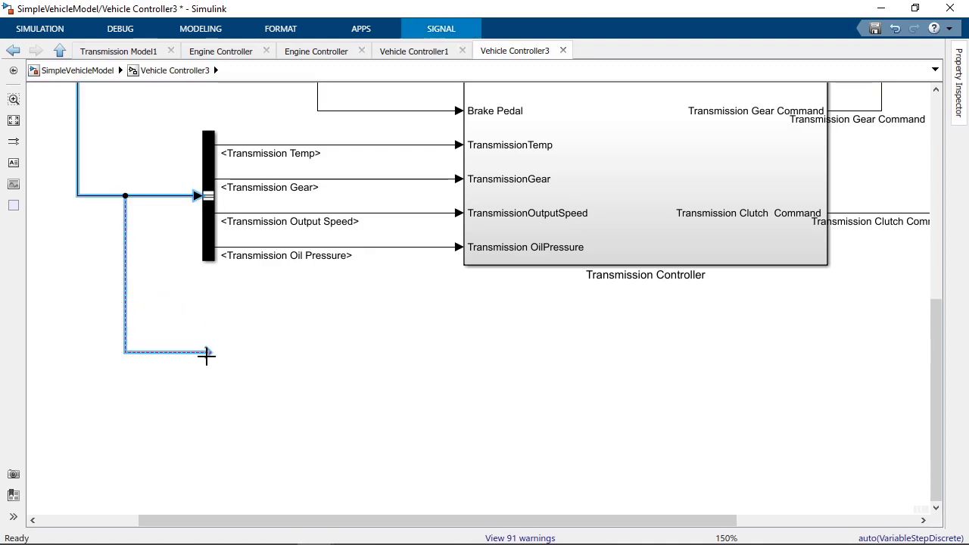
pyautogui.write('bus s')
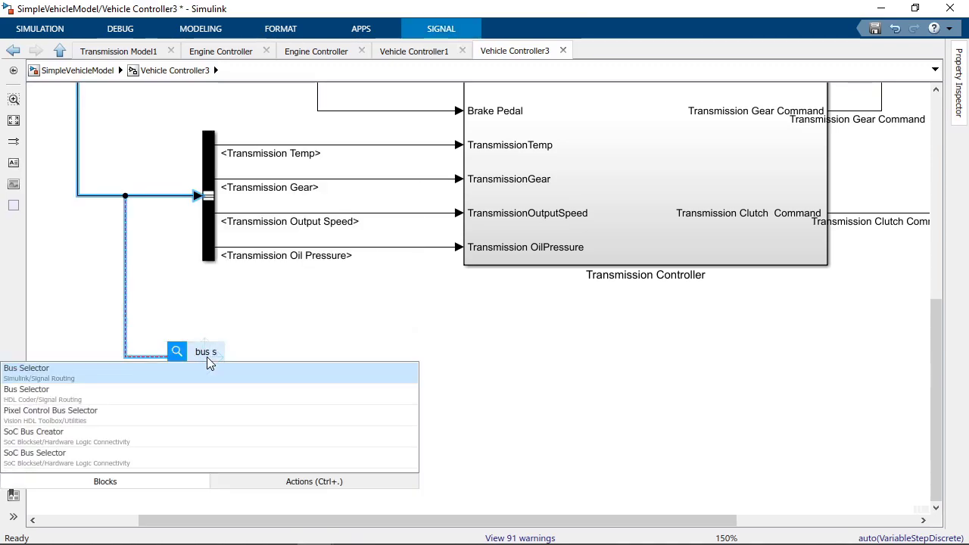
pyautogui.press('Return')
pyautogui.doubleClick(209, 352)
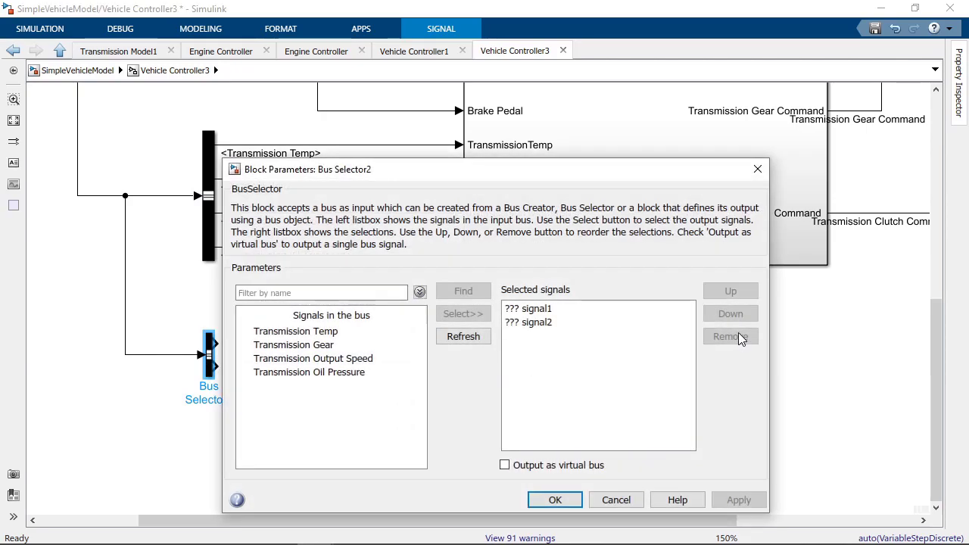
pyautogui.click(579, 321)
pyautogui.keyDown('shift'); pyautogui.click(530, 309); pyautogui.keyUp('shift')
pyautogui.click(749, 336)
pyautogui.click(318, 331)
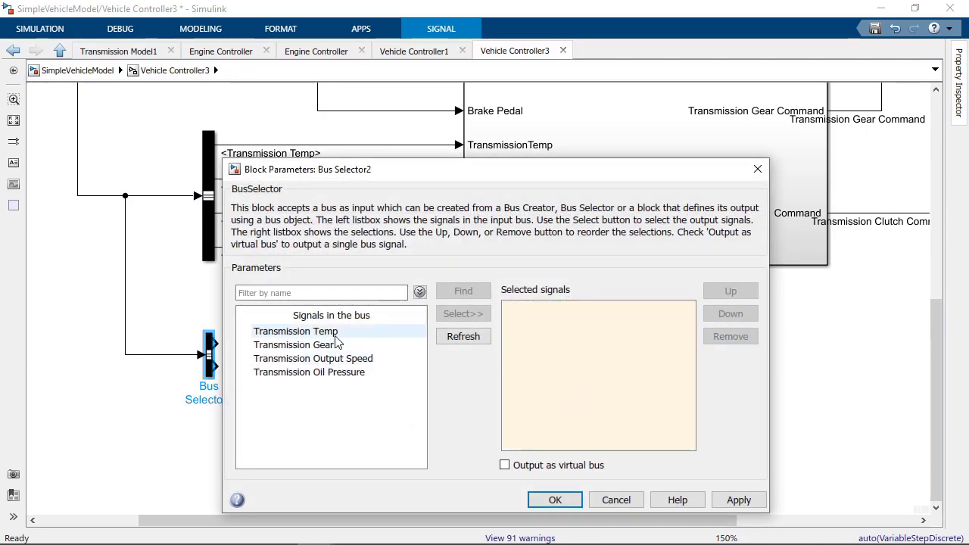
pyautogui.click(478, 321)
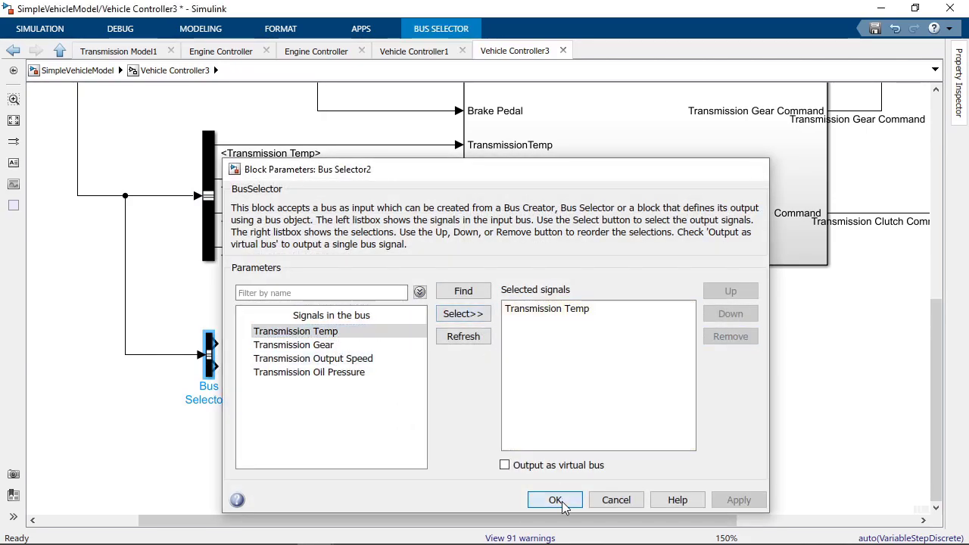
pyautogui.click(555, 500)
# - Add a Scope that receives the Transmission Temp signal
pyautogui.doubleClick(252, 347)
pyautogui.write('scope')
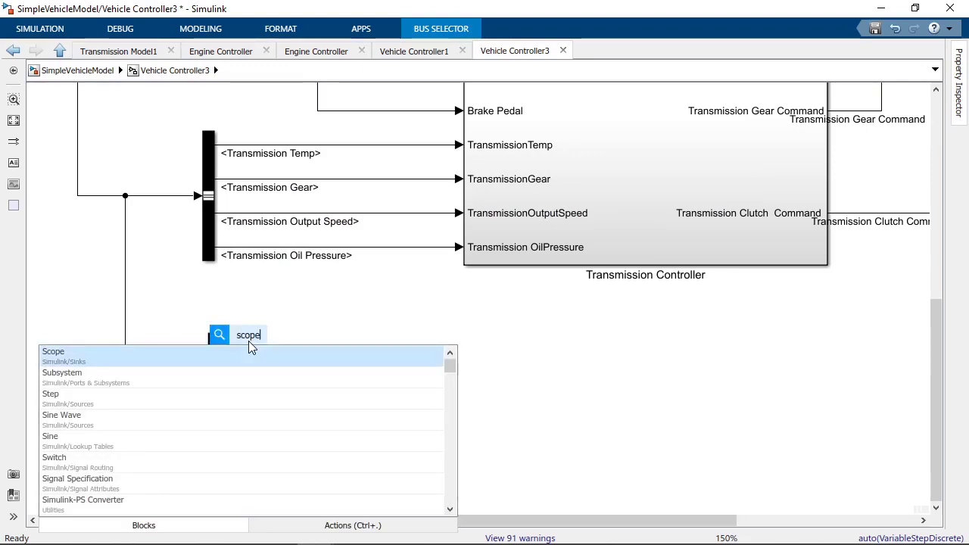
pyautogui.press('Return')
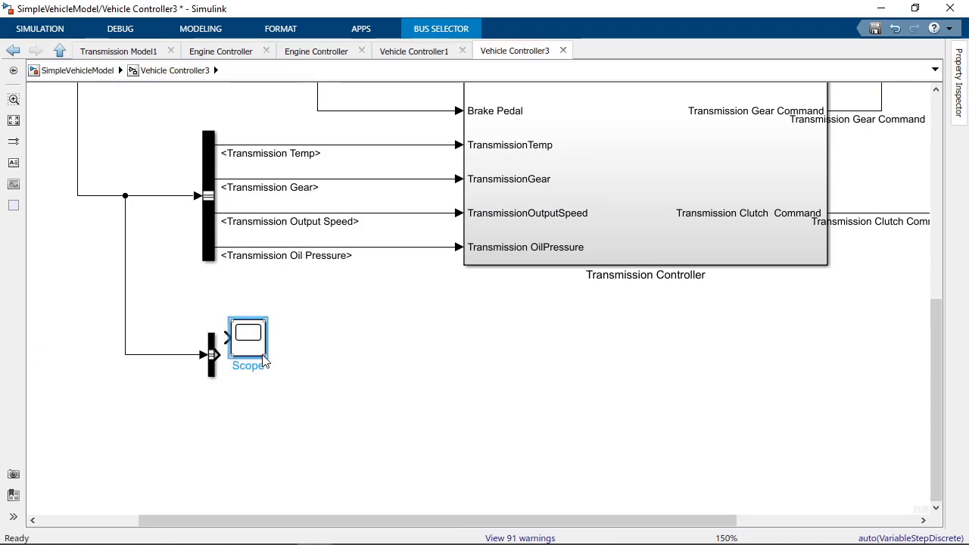
pyautogui.moveTo(264, 362); pyautogui.dragTo(360, 379)
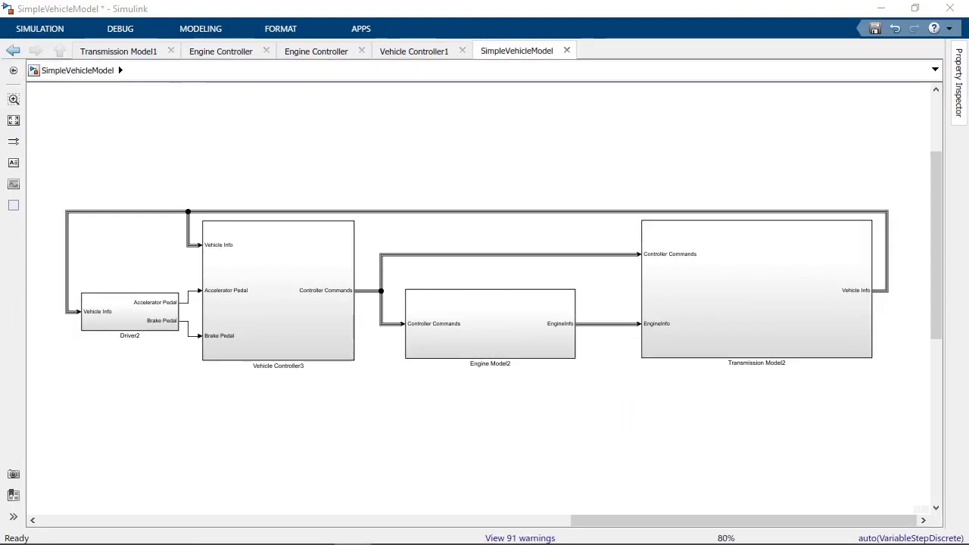
# - In Engine Model2, convert the EngineInfo Bus Creator to bus element ports via Bus Ports
pyautogui.click(596, 323)
pyautogui.doubleClick(557, 334)
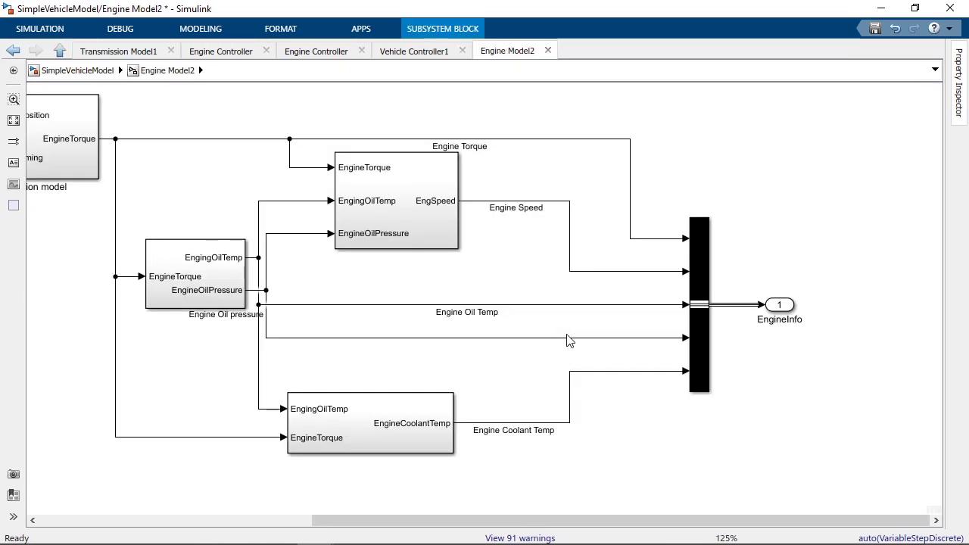
pyautogui.click(712, 303)
pyautogui.click(710, 304)
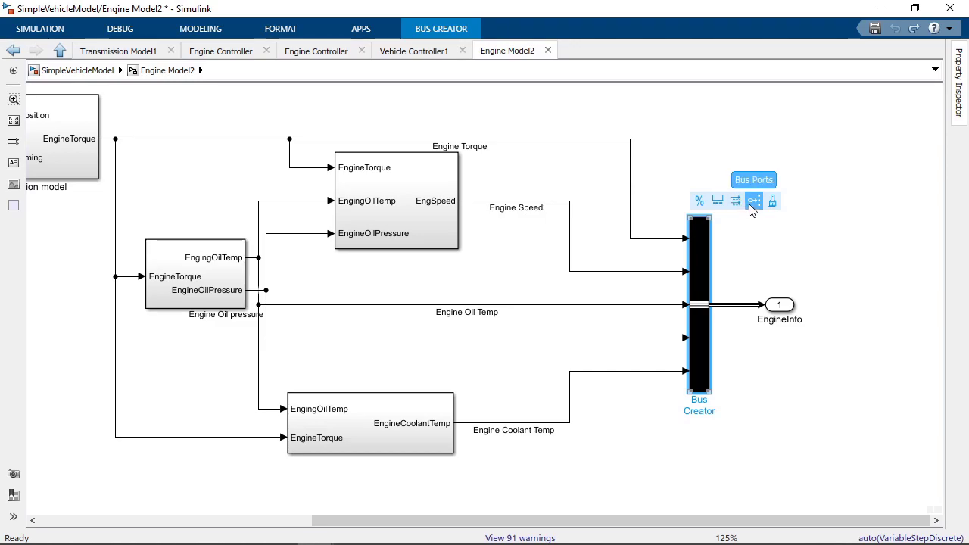
pyautogui.click(754, 201)
# - Move the five EngineInfo ports (torque, speed, oil temp, oil pressure, coolant) beside their sources
pyautogui.click(755, 207)
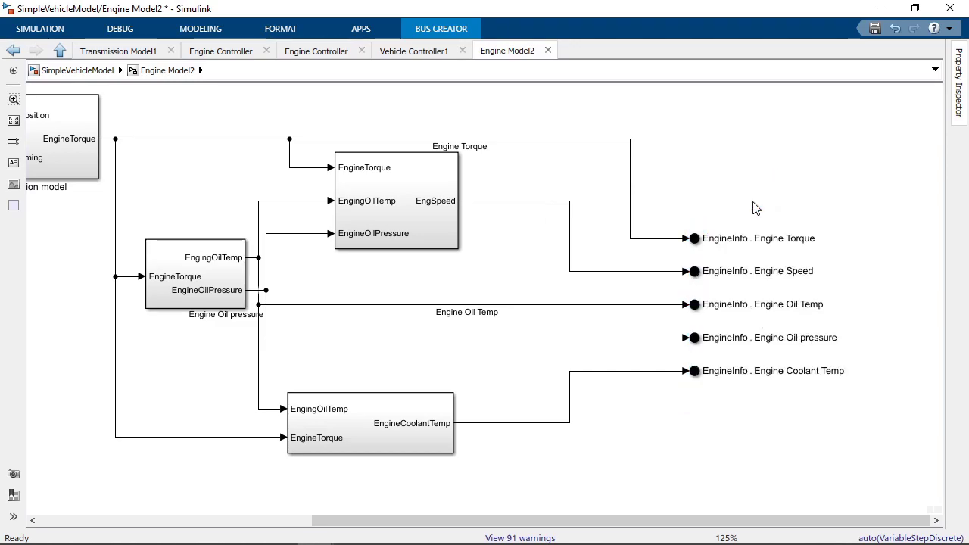
pyautogui.moveTo(695, 239); pyautogui.dragTo(526, 140)
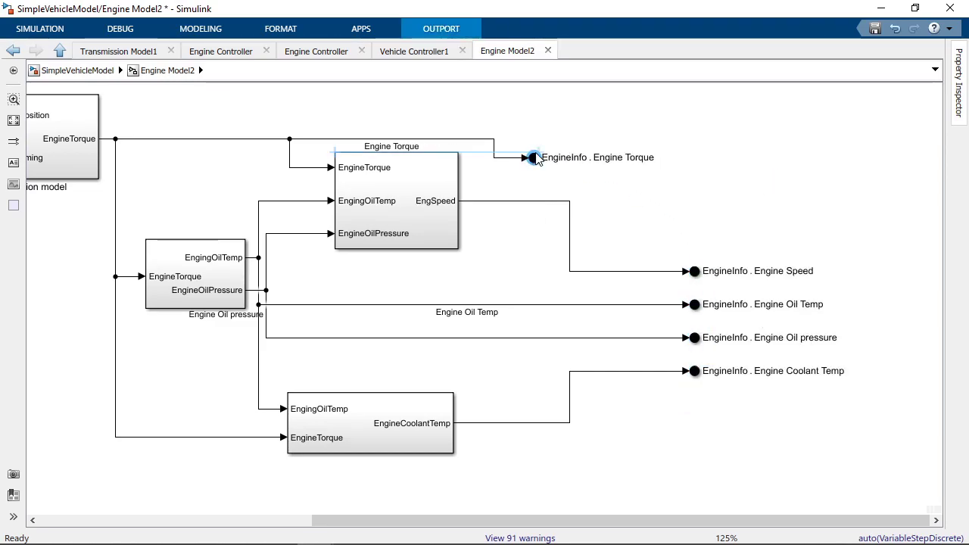
pyautogui.moveTo(695, 272)
pyautogui.mouseDown()
pyautogui.moveTo(587, 217)
pyautogui.moveTo(500, 200)
pyautogui.moveTo(525, 203)
pyautogui.mouseUp()
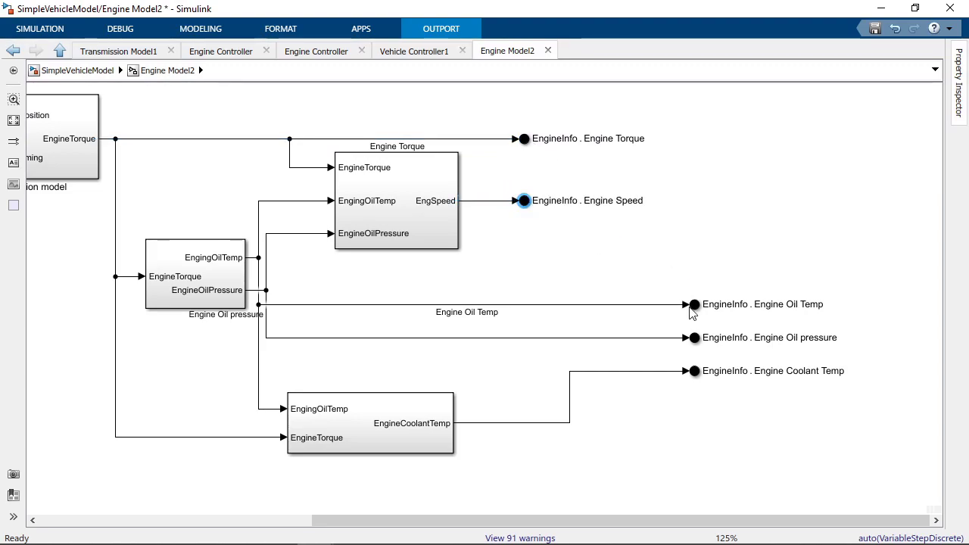
pyautogui.moveTo(692, 305)
pyautogui.mouseDown()
pyautogui.moveTo(305, 319)
pyautogui.moveTo(311, 309)
pyautogui.mouseUp()
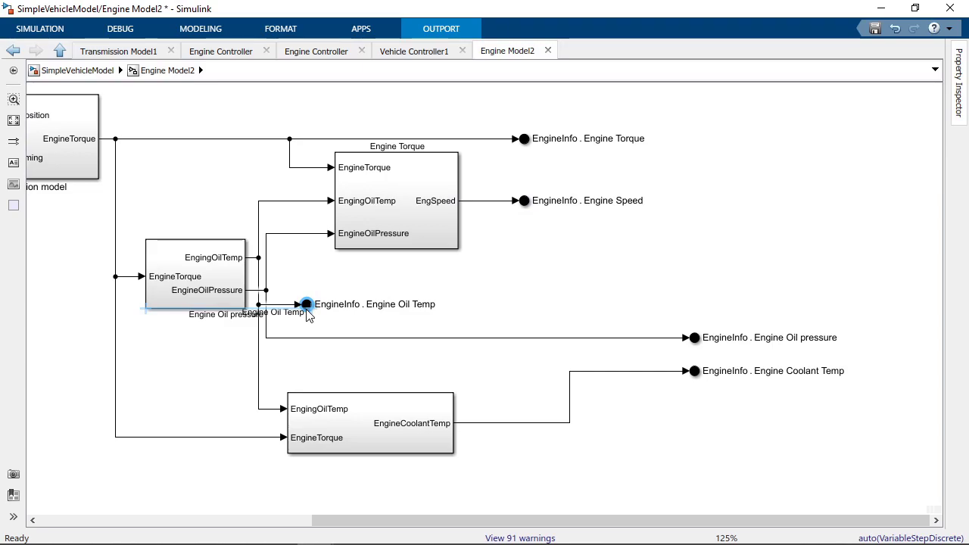
pyautogui.moveTo(697, 345)
pyautogui.mouseDown()
pyautogui.moveTo(434, 282)
pyautogui.moveTo(326, 281)
pyautogui.moveTo(307, 293)
pyautogui.moveTo(308, 262)
pyautogui.mouseUp()
pyautogui.click(507, 306)
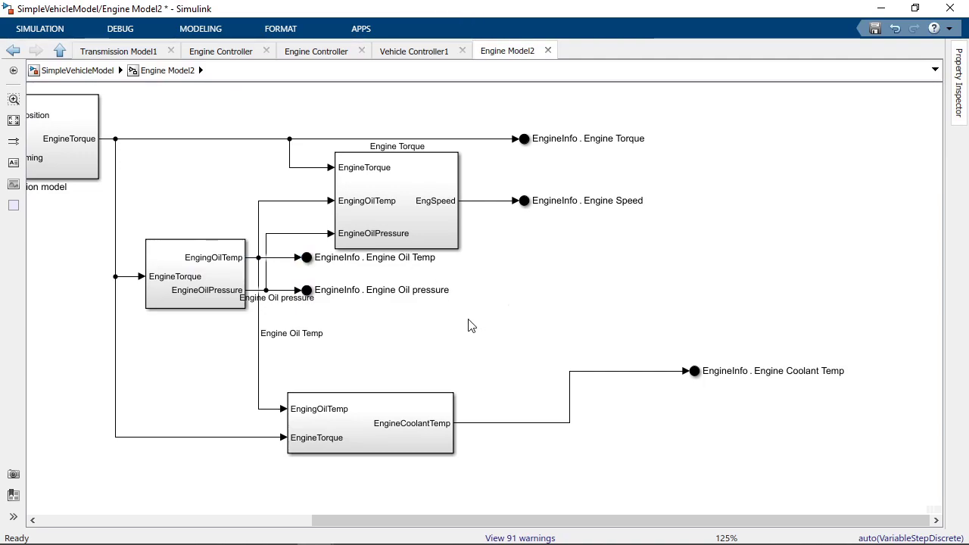
pyautogui.moveTo(695, 373); pyautogui.dragTo(525, 424)
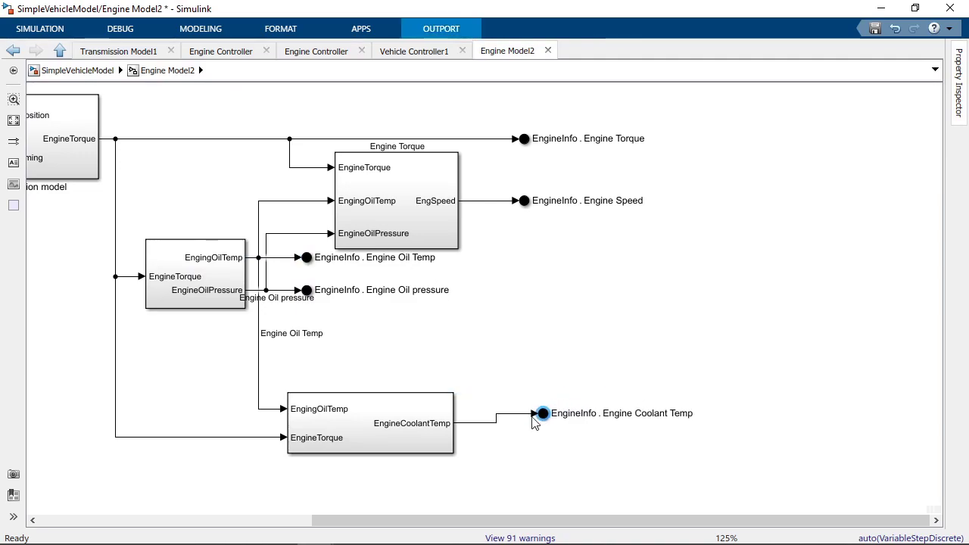
pyautogui.click(532, 314)
pyautogui.hotkey('alt', '1')
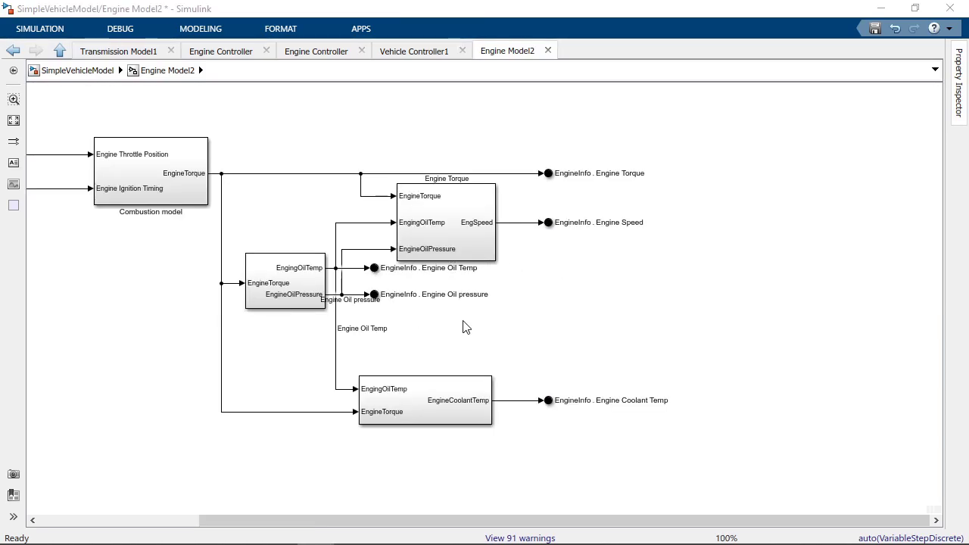
# - Return to SimpleVehicleModel, recheck Engine Model2's Controller Commands input, then exit with Esc
pyautogui.click(61, 50)
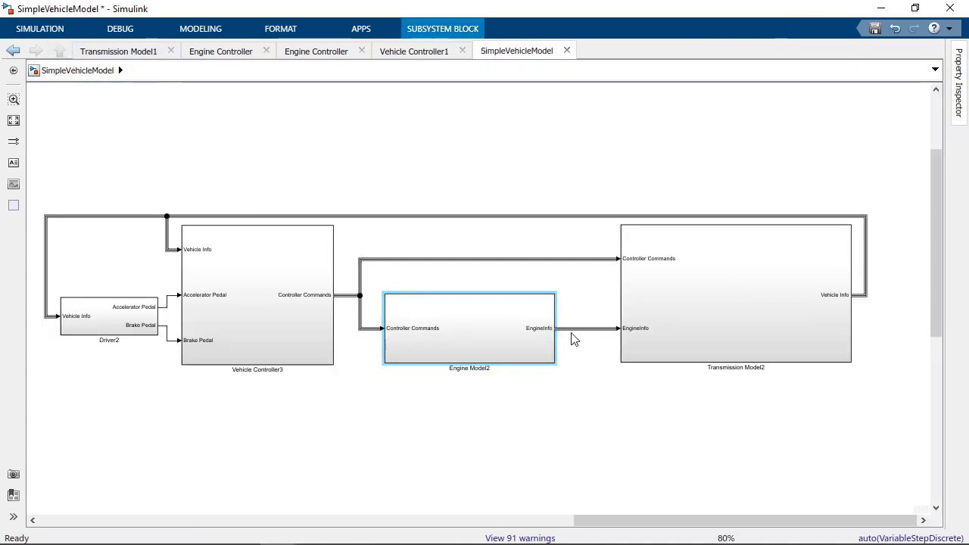
pyautogui.doubleClick(549, 338)
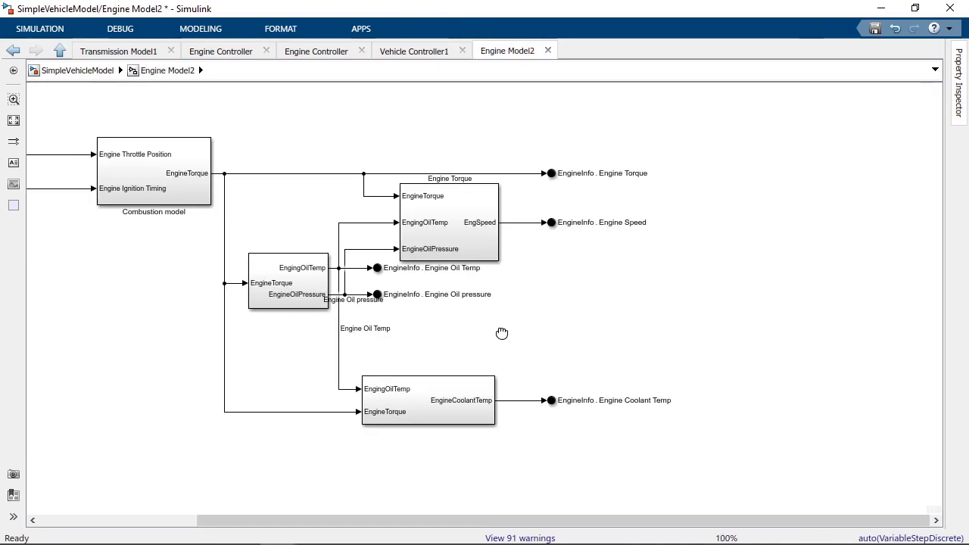
pyautogui.moveTo(502, 334); pyautogui.dragTo(707, 347)
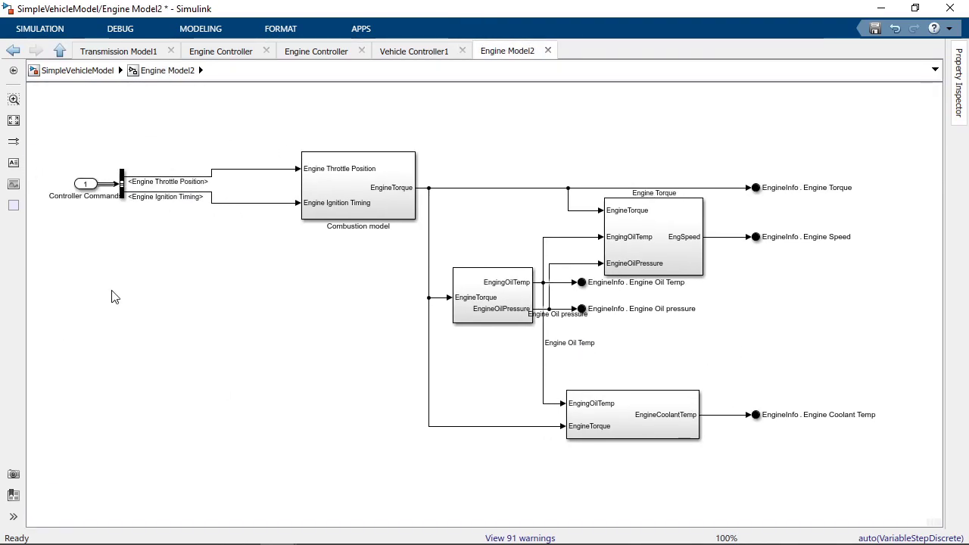
pyautogui.press('Escape')
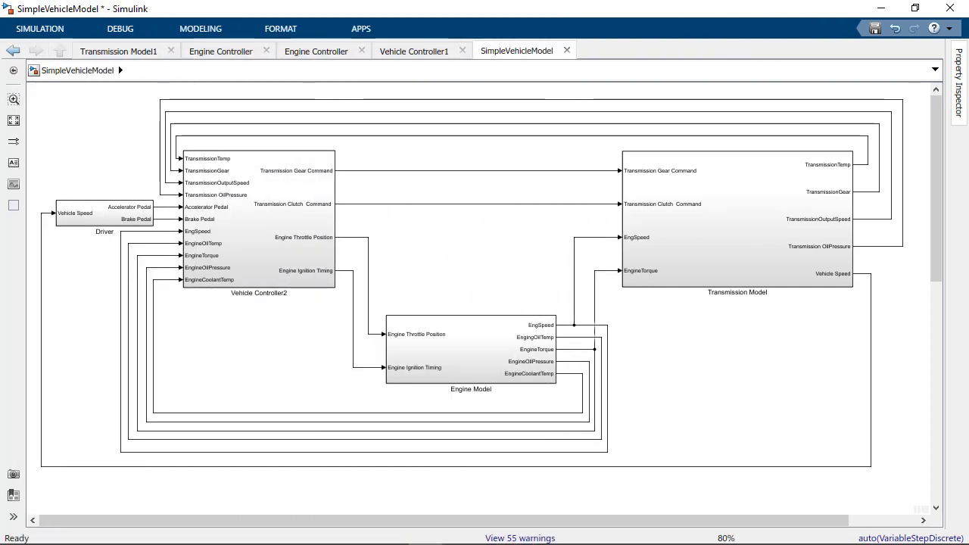